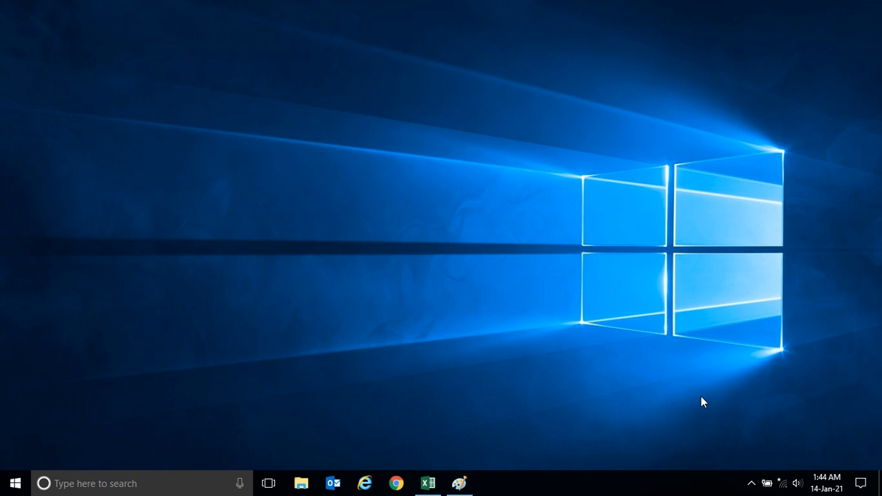
Switch to Paint and outline the Ctrl and C keys on the keyboard picture with red rectangles.
left_click(467, 485)
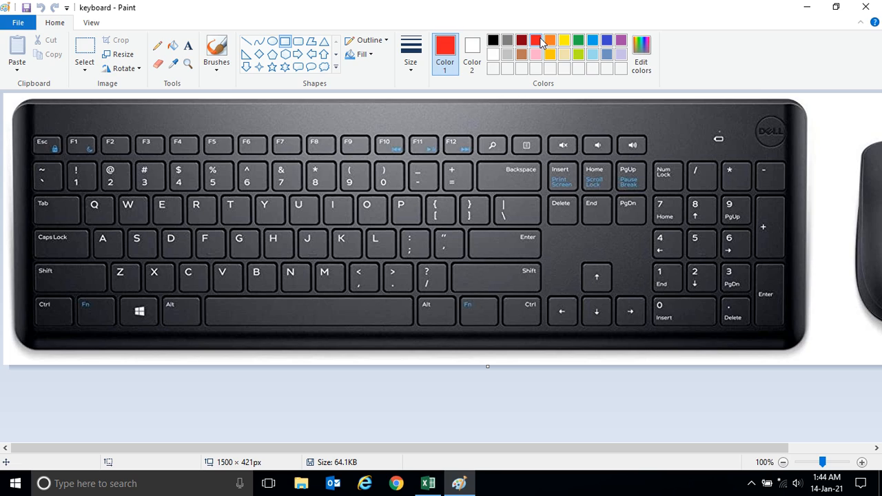
left_click_drag(125, 300, 127, 302)
left_click_drag(28, 296, 63, 332)
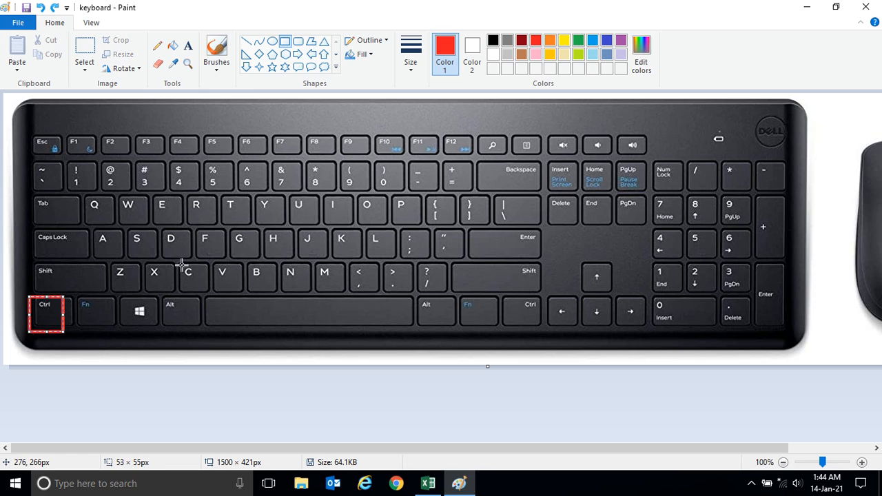
left_click_drag(180, 263, 208, 292)
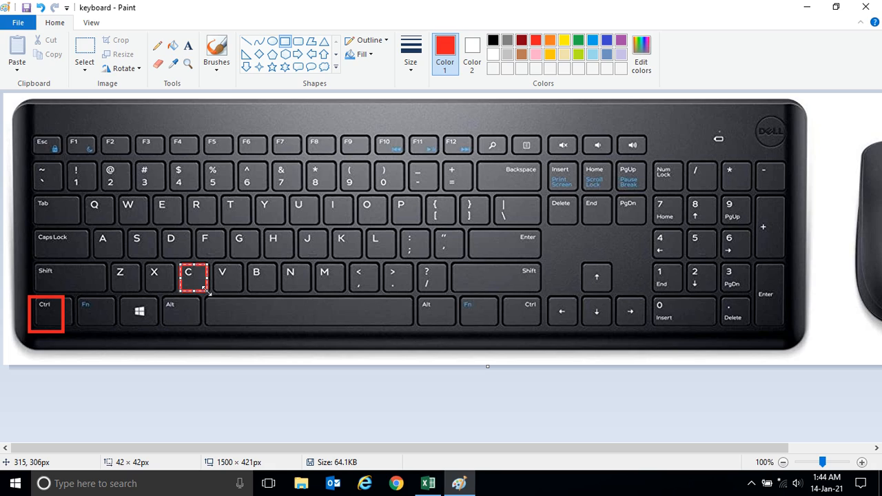
Undo both rectangles and outline the left Ctrl key and the V key in red instead.
key("ctrl+z")
key("ctrl+z")
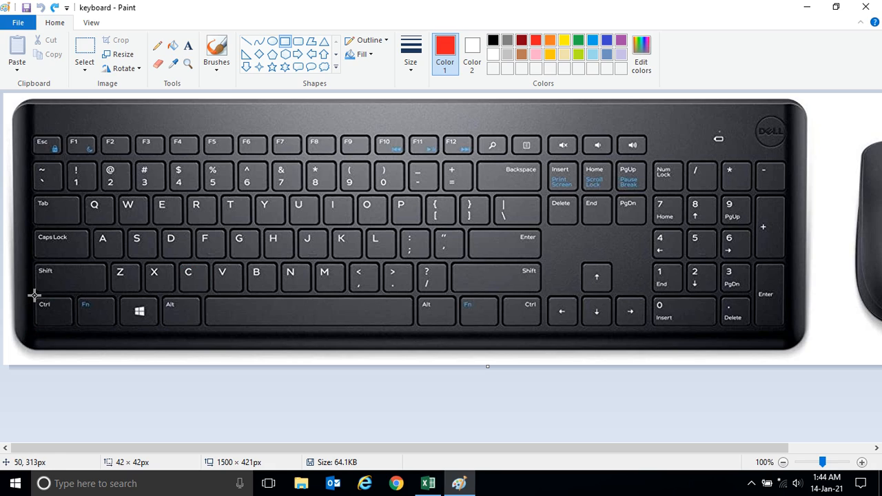
mouse_move(30, 297)
left_mouse_down()
mouse_move(90, 330)
mouse_move(75, 326)
left_mouse_up()
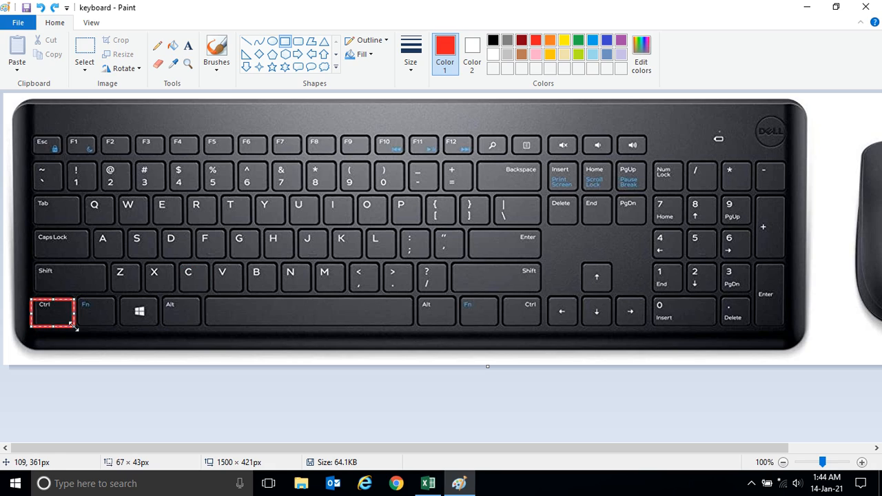
left_click_drag(212, 263, 237, 287)
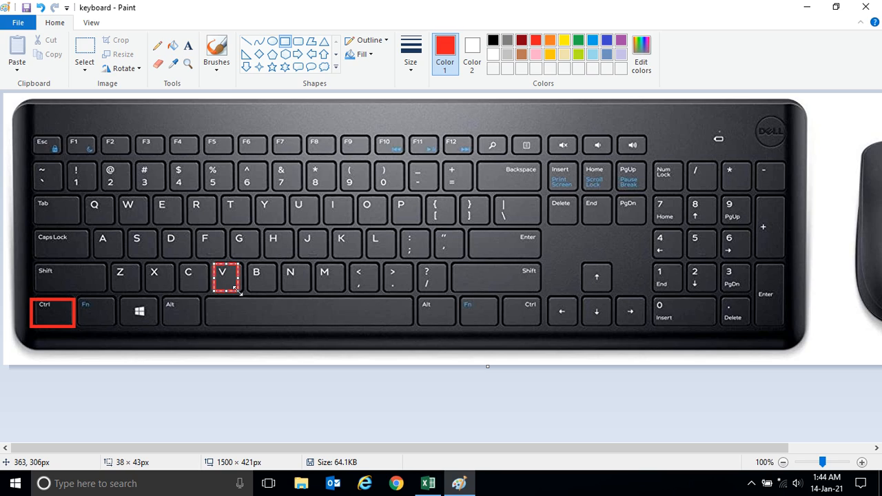
left_click(257, 363)
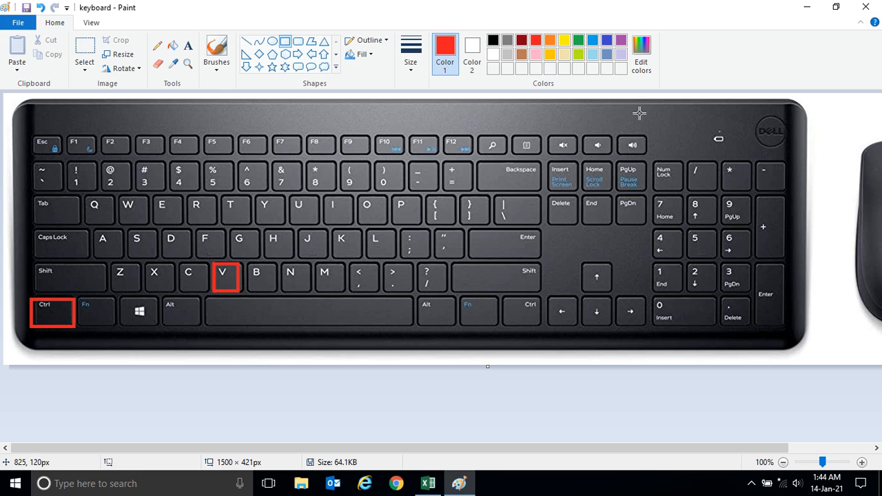
Minimise Paint, switch to the Book1 workbook in Excel and enter 70 in cell E3 of Sheet5.
left_click(806, 8)
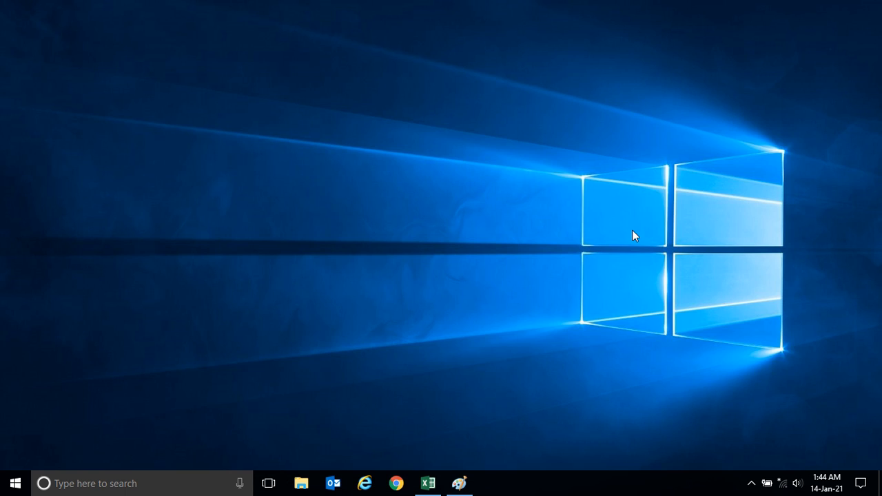
left_click(427, 482)
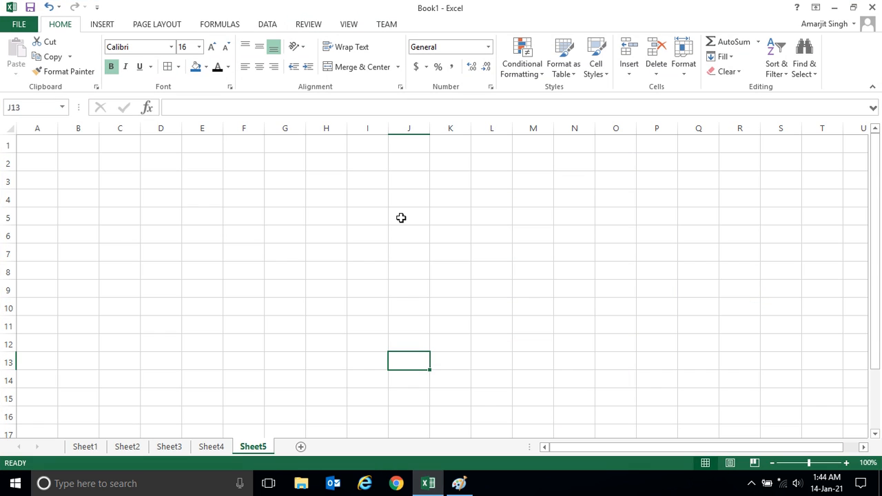
left_click(288, 231)
left_click(237, 194)
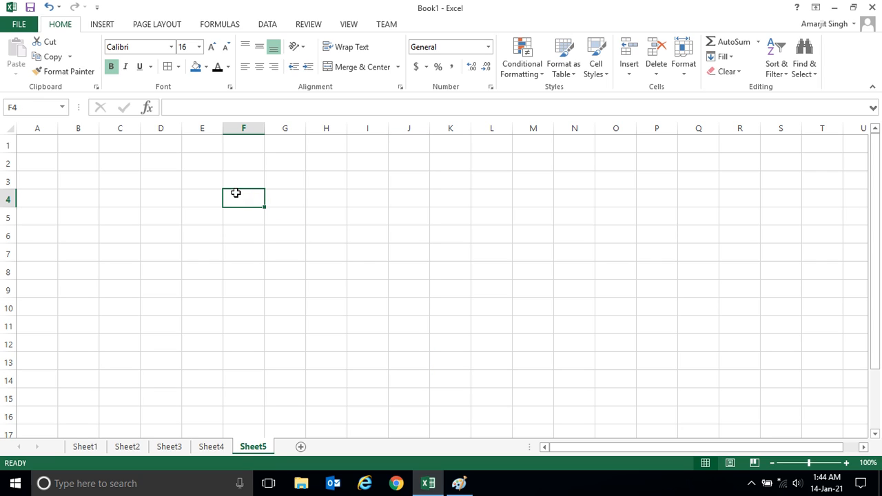
left_click(236, 184)
left_click(206, 184)
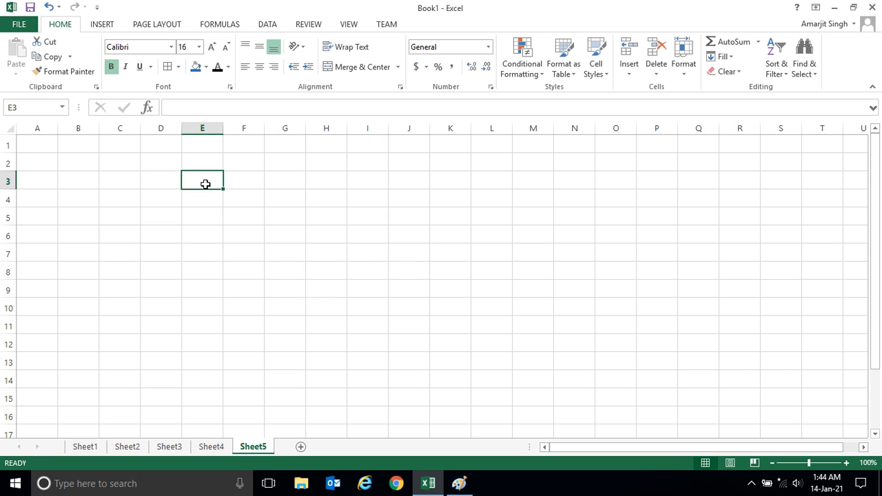
type("70")
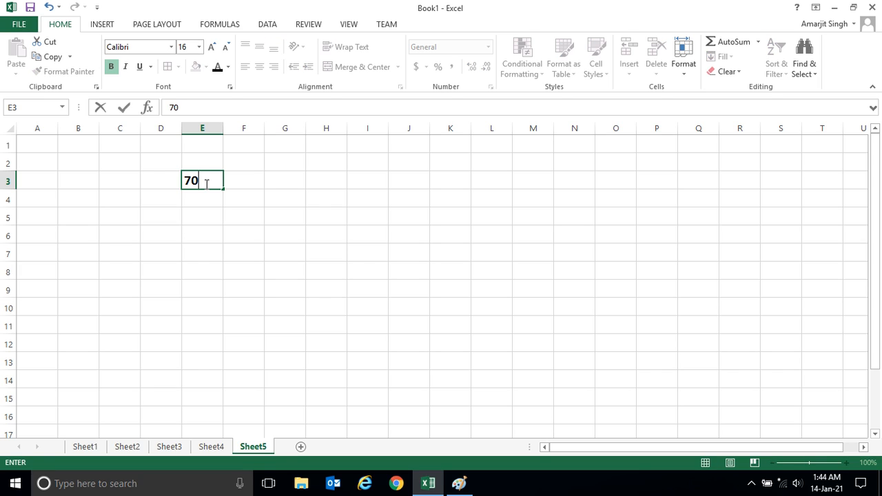
key("Return")
Enter 90 in cell F3, beside the 70.
left_click(205, 184)
key("Right")
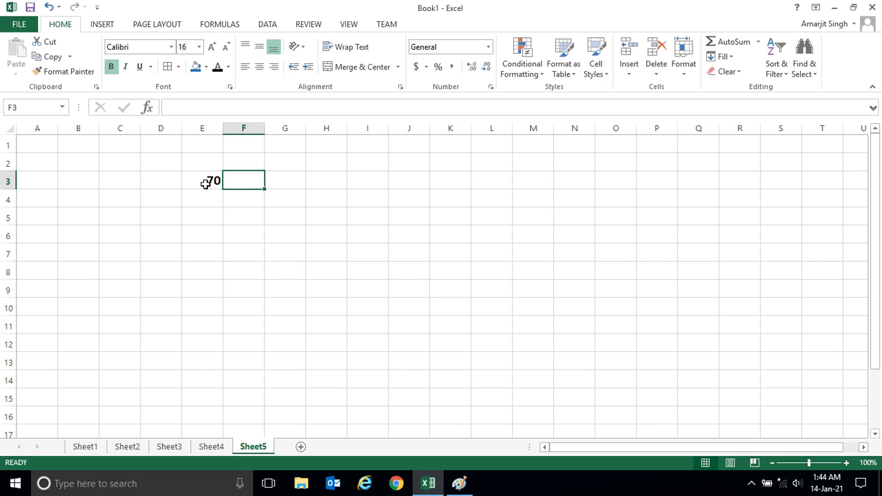
key("Down")
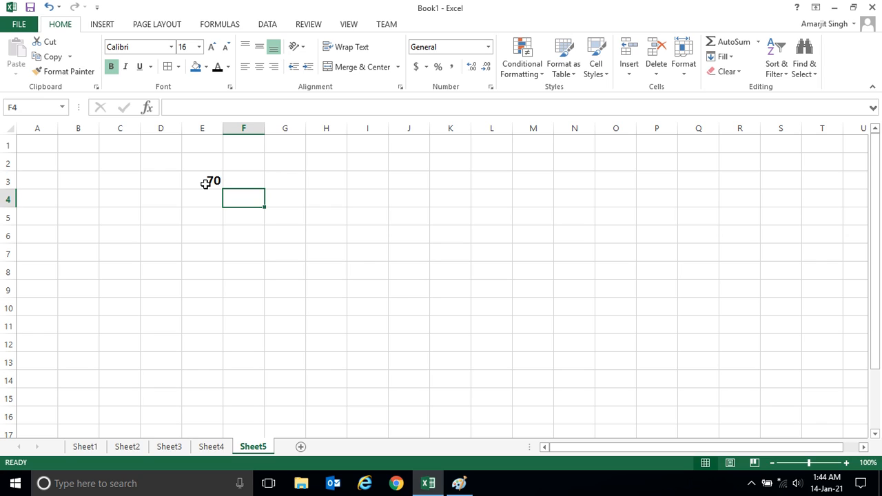
key("Up")
type("90")
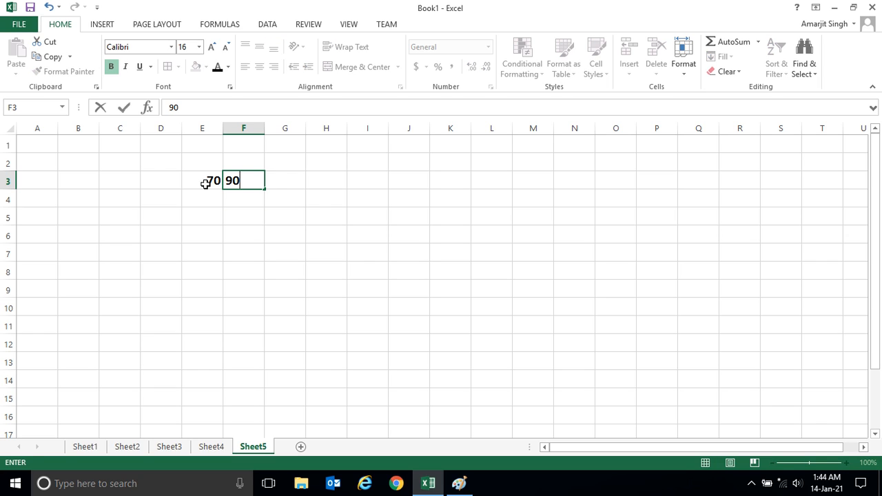
key("Return")
Add the two numbers in cell F5 with the formula =E3+F3.
key("Up")
key("Right")
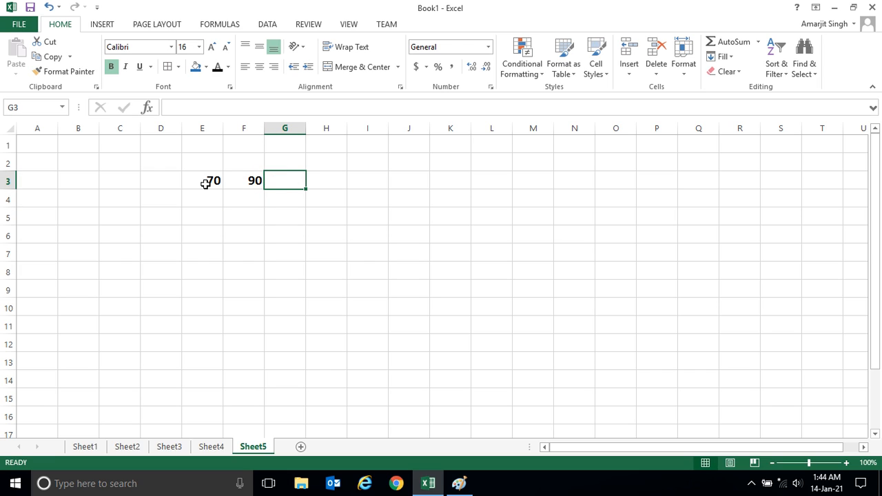
key("Down")
key("Left")
key("Down")
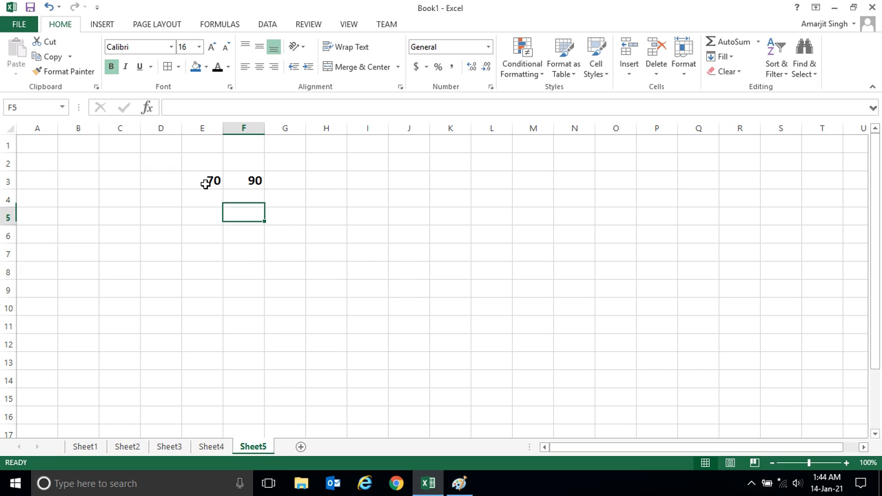
type("=")
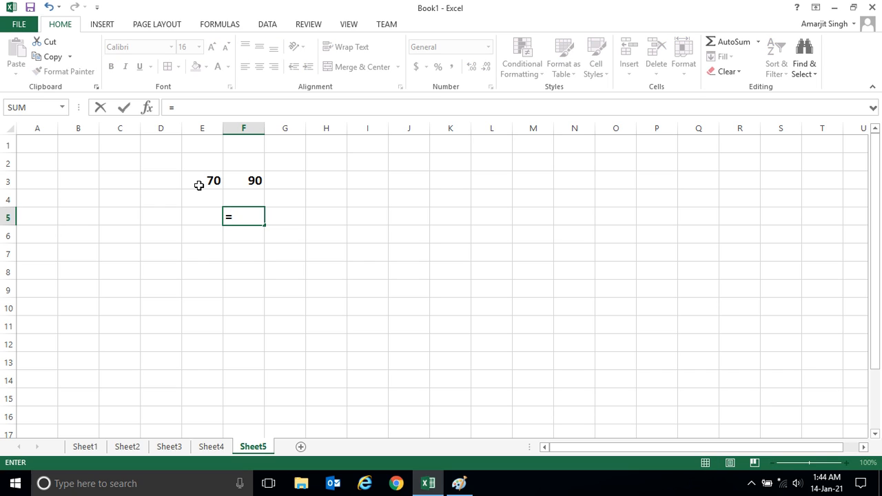
left_click(206, 180)
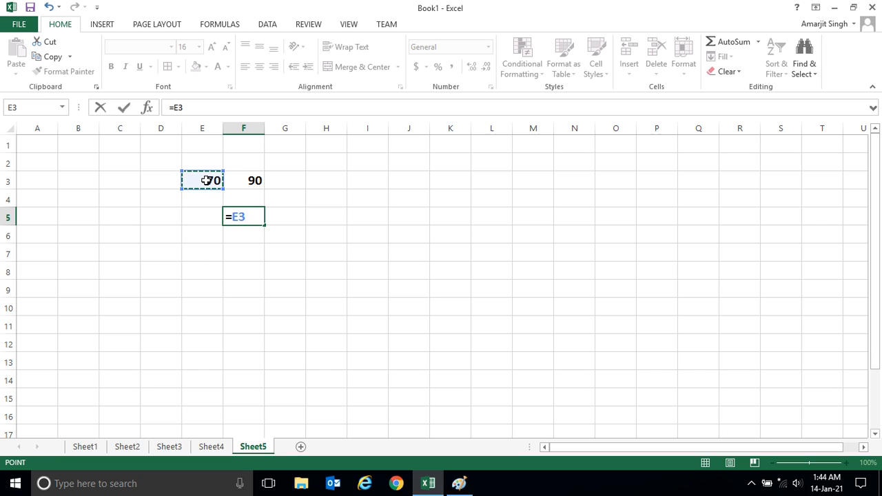
type("+")
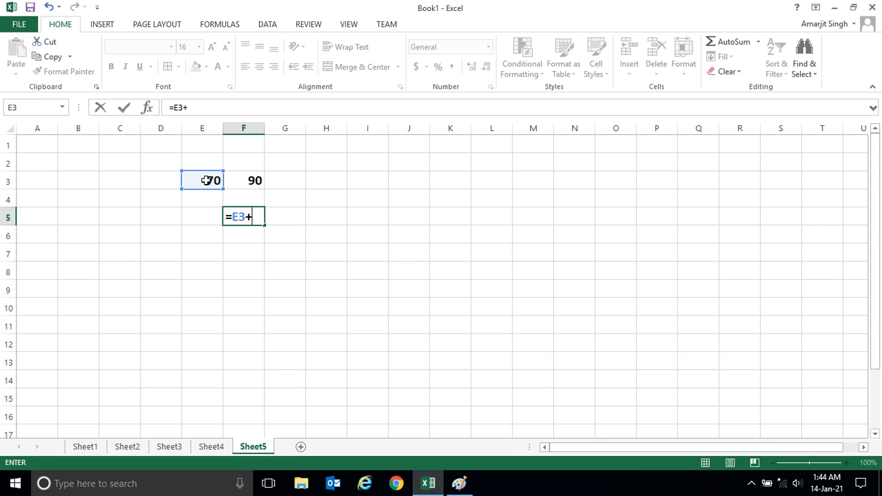
left_click(250, 181)
key("Return")
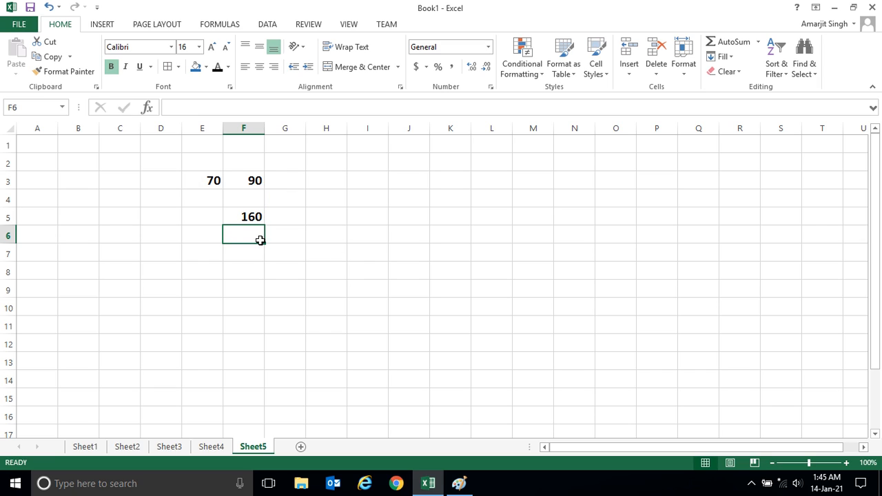
Copy the sum formula from cell F5 and paste it into cell J2.
left_click(242, 217)
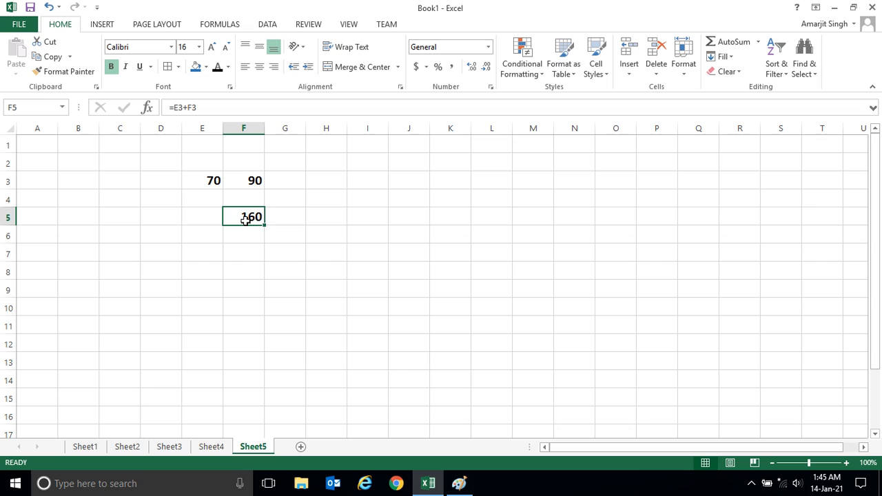
left_click(458, 166)
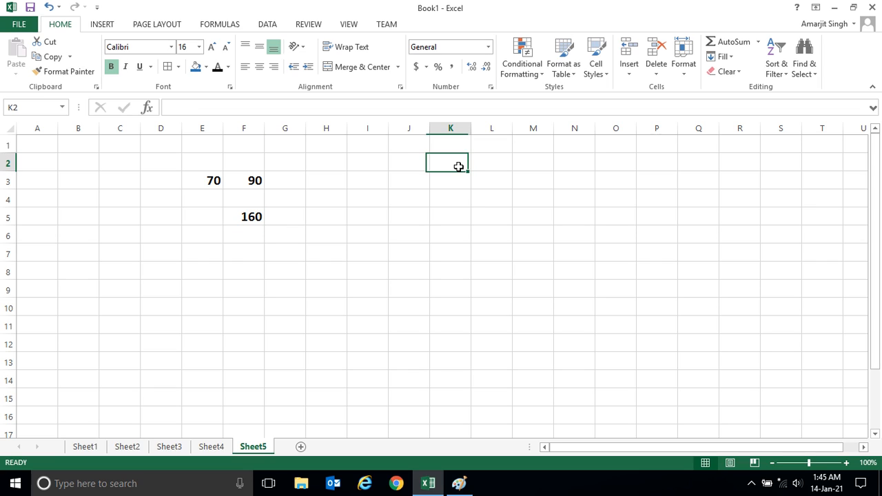
left_click(253, 218)
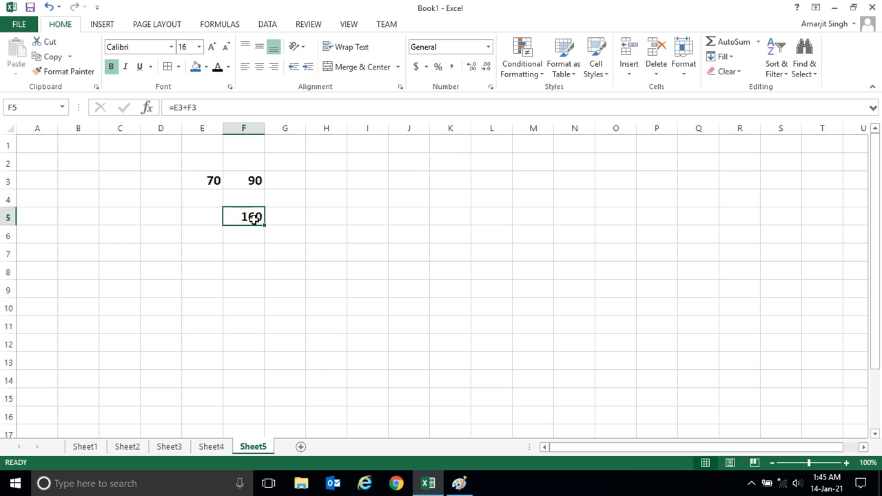
key("ctrl+c")
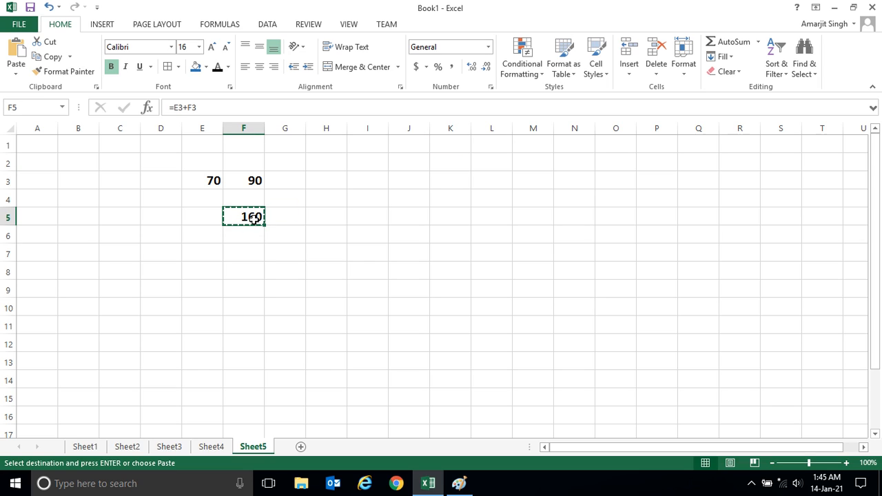
left_click(412, 162)
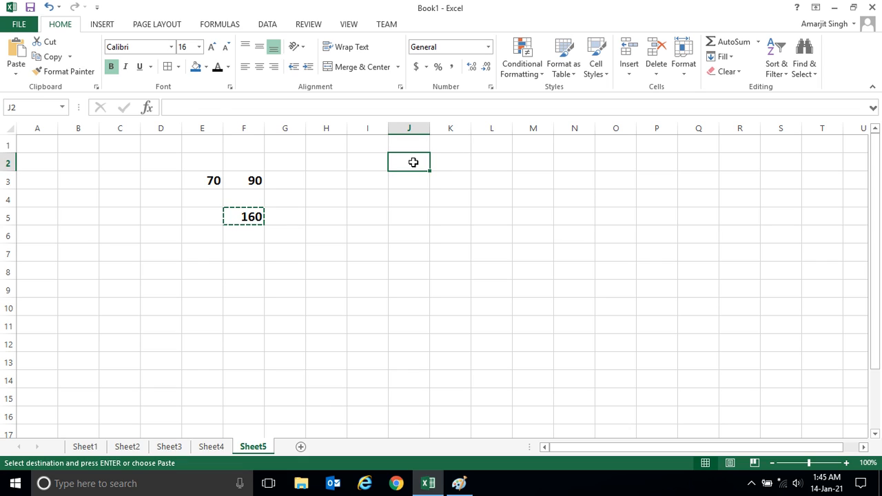
key("ctrl+v")
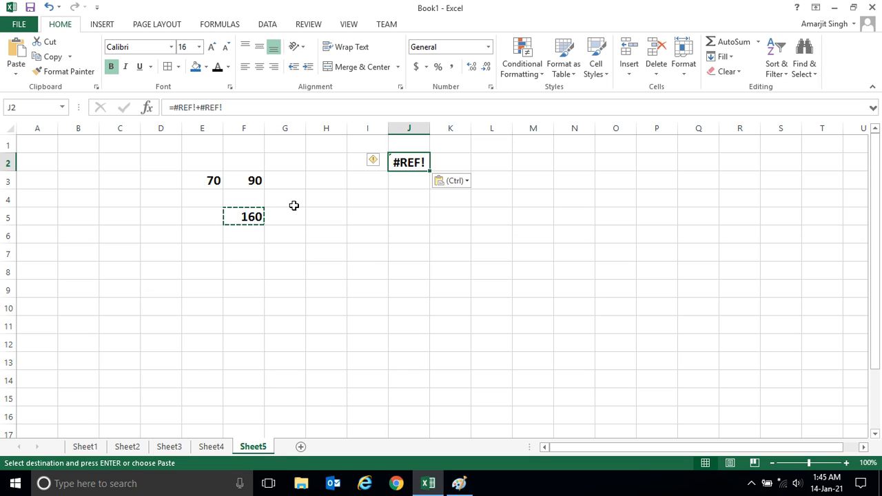
Paste the copied F5 formula with the regular paste option into cells H3 and H6.
left_click(318, 183)
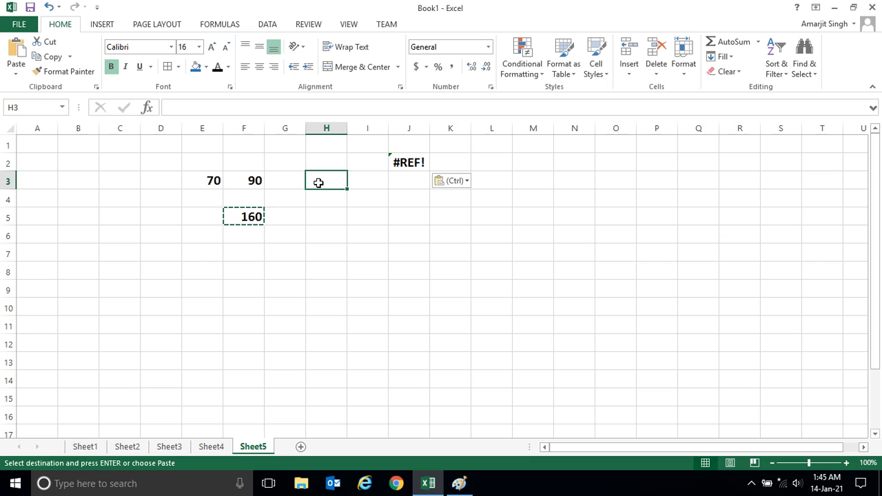
key("ctrl+v")
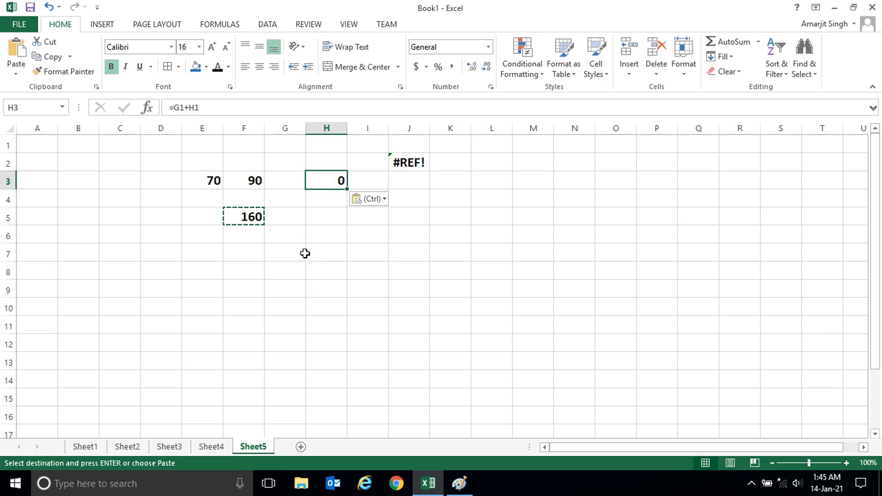
left_click(321, 234)
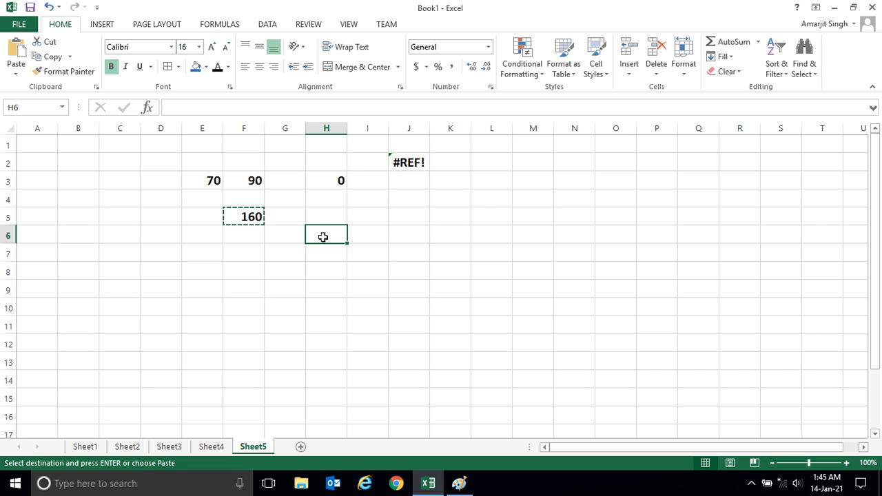
right_click(321, 235)
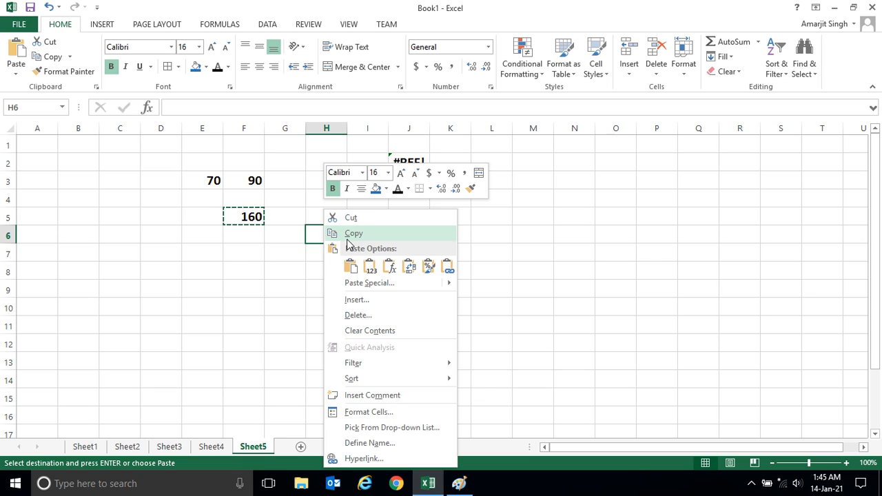
left_click(350, 269)
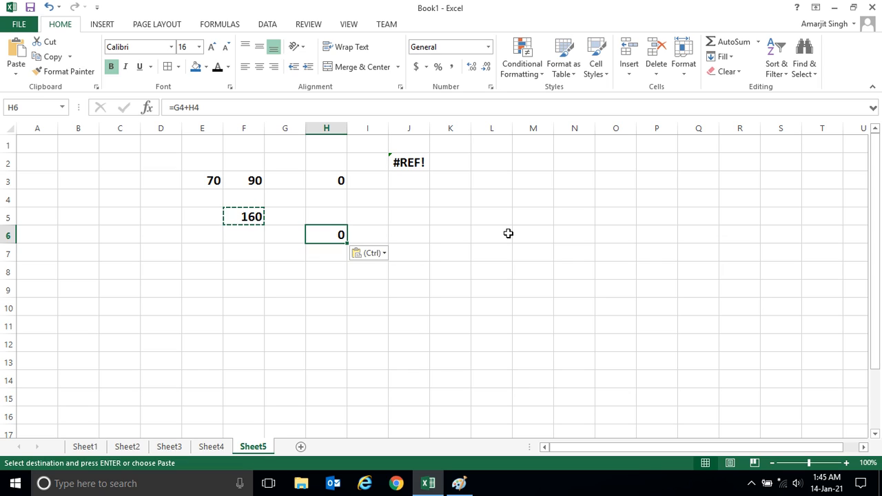
On Sheet4, join the first and last name in cell F4 with =CONCATENATE(C4," ",D4).
left_click(213, 448)
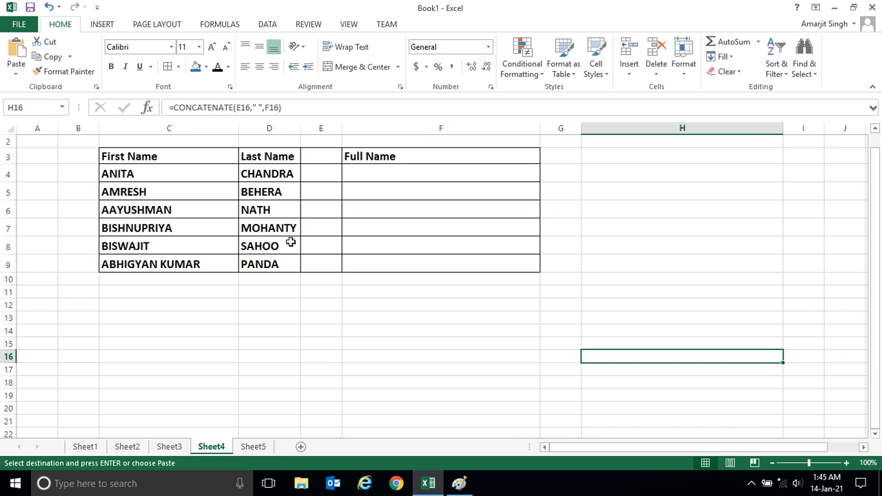
left_click(372, 192)
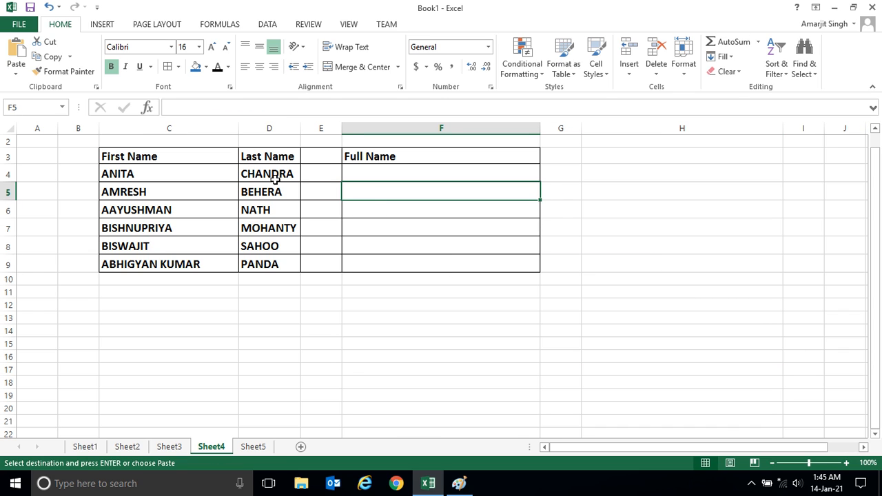
left_click(370, 171)
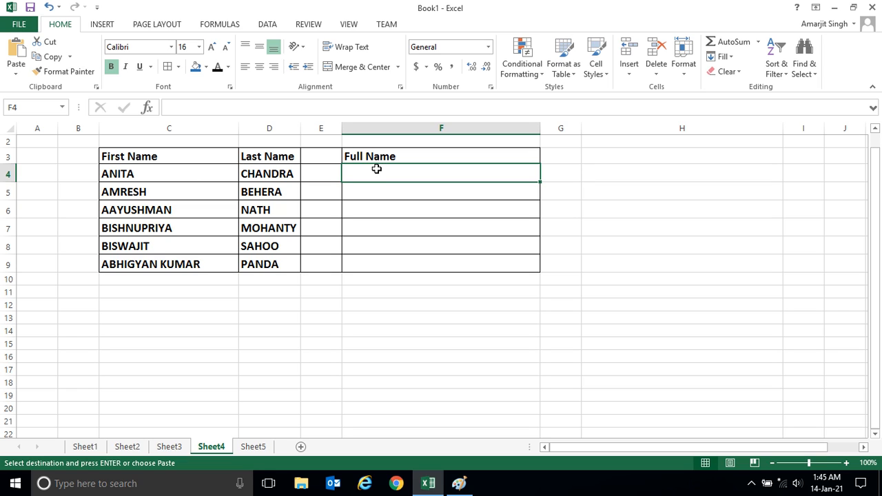
type("=co")
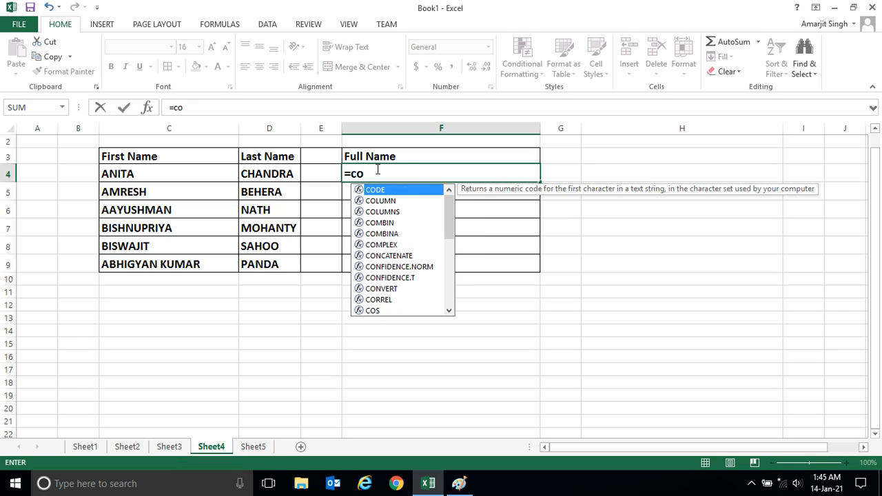
type("n")
key("Tab")
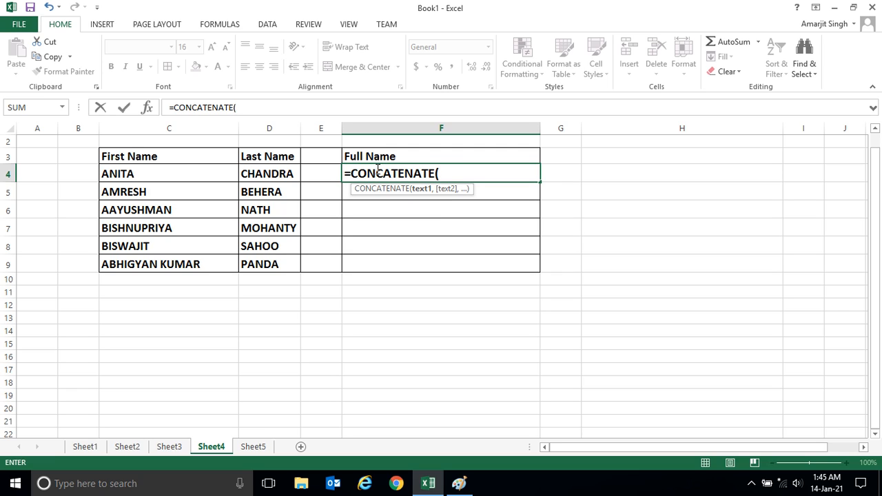
left_click(168, 173)
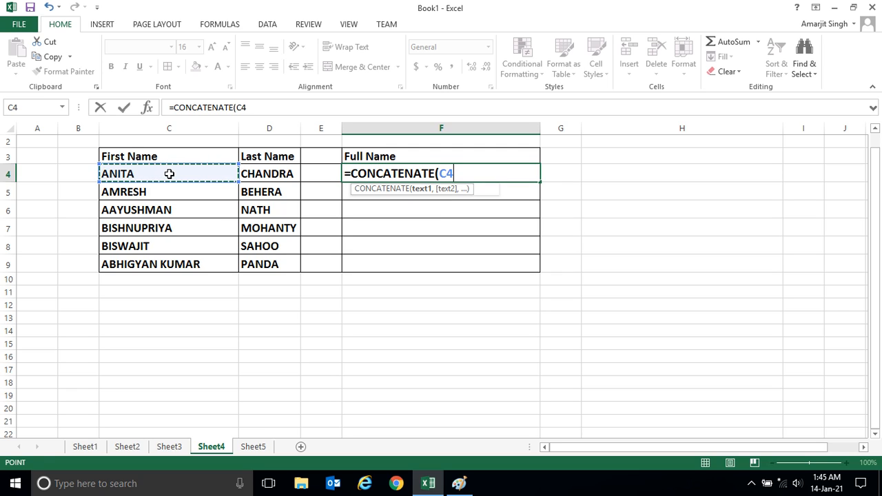
type(",\"")
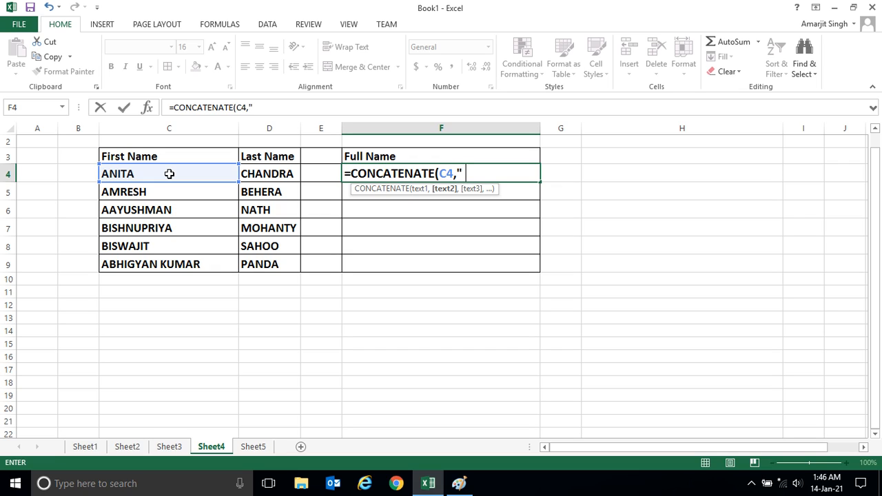
type(" \",")
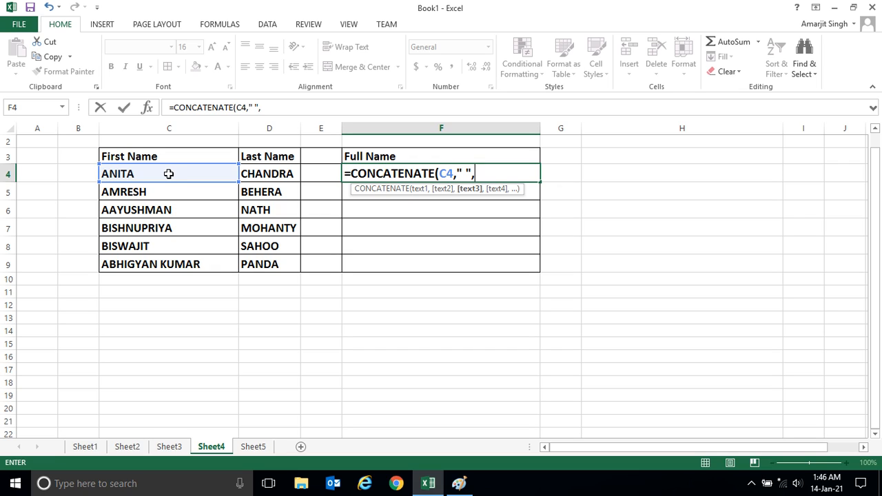
left_click(255, 174)
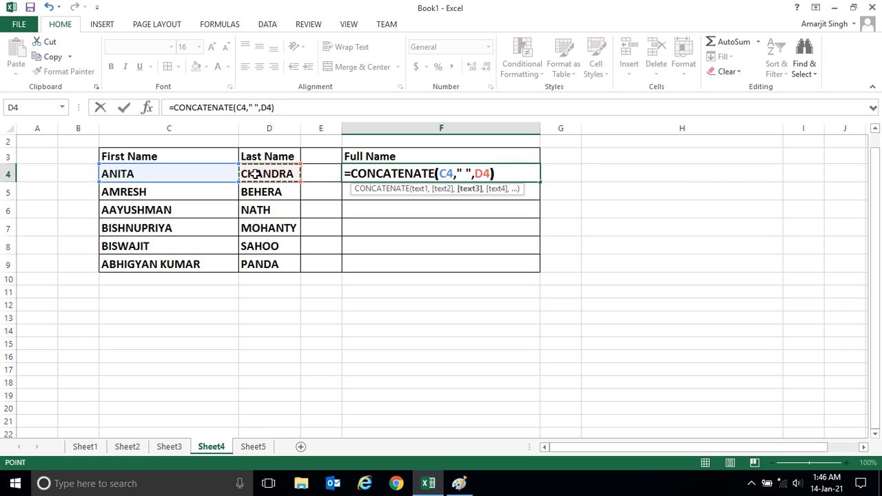
key("Return")
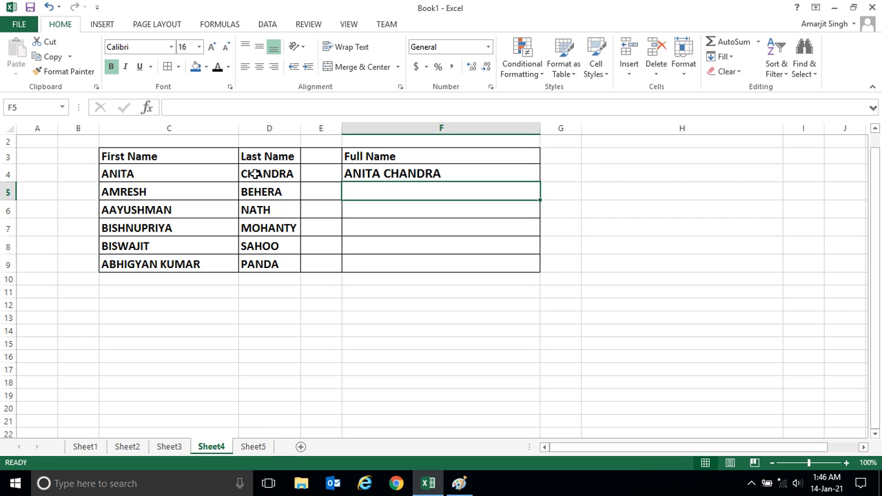
Fill the full-name formula from cell F4 down through F9.
left_click(500, 176)
left_click_drag(540, 182, 527, 274)
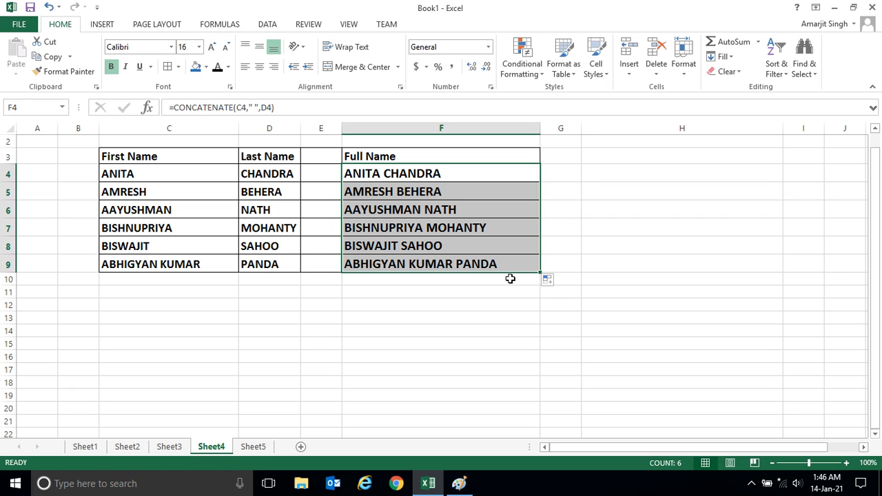
left_click(501, 281)
left_click(451, 332)
Copy the full-name formulas in F4:F9 and paste them with the regular paste option starting at cell H12.
left_click_drag(434, 173, 430, 269)
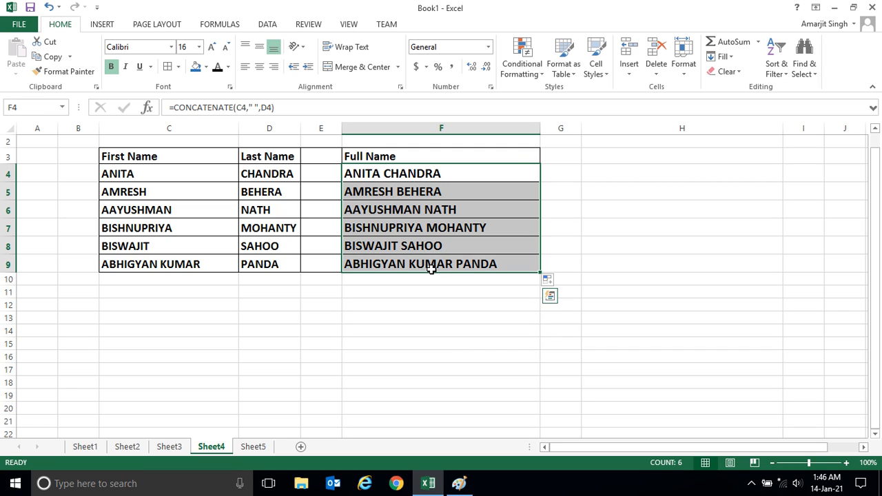
key("ctrl+c")
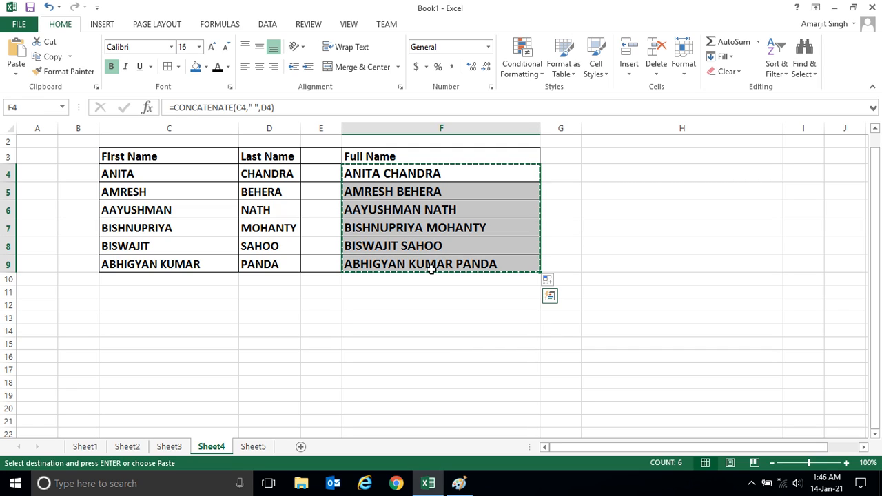
left_click(611, 307)
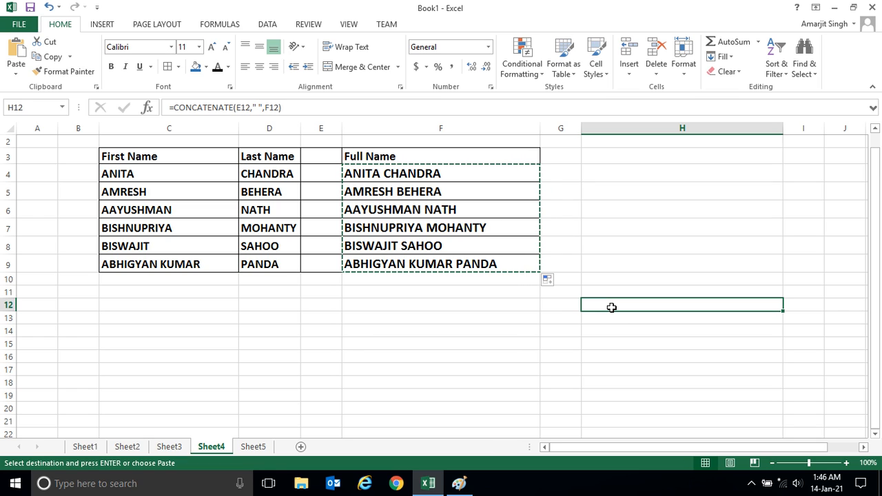
right_click(611, 308)
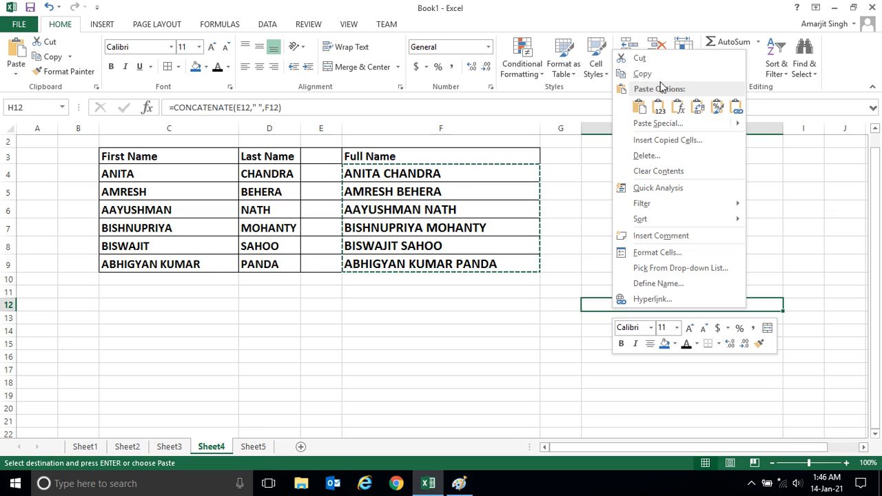
left_click(642, 107)
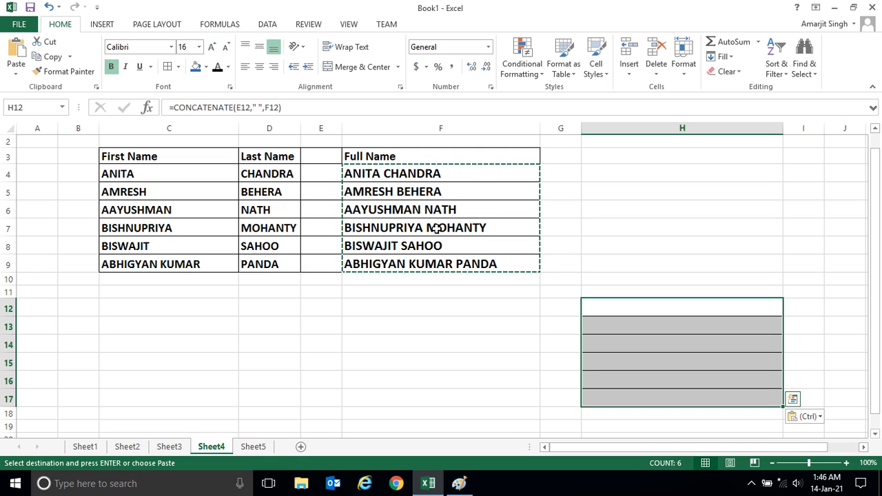
Copy the pasted range H12:H17 and paste it starting at cell F13.
key("ctrl+c")
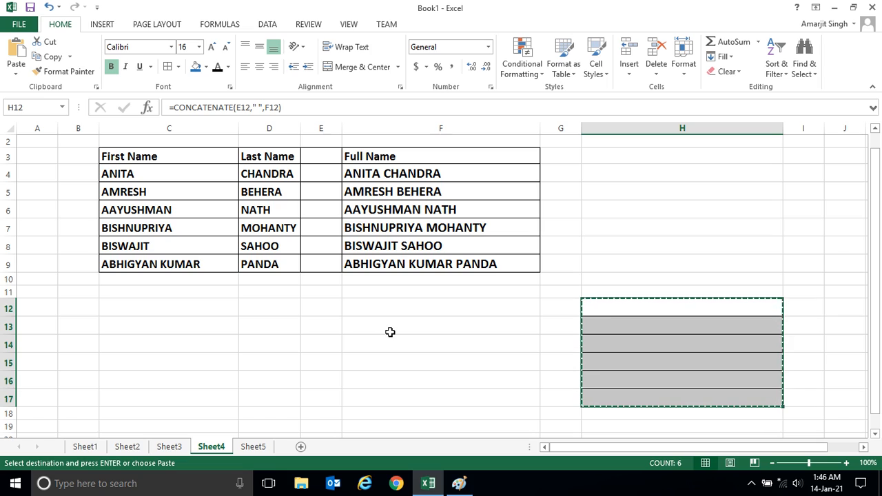
left_click_drag(390, 331, 388, 325)
key("ctrl+v")
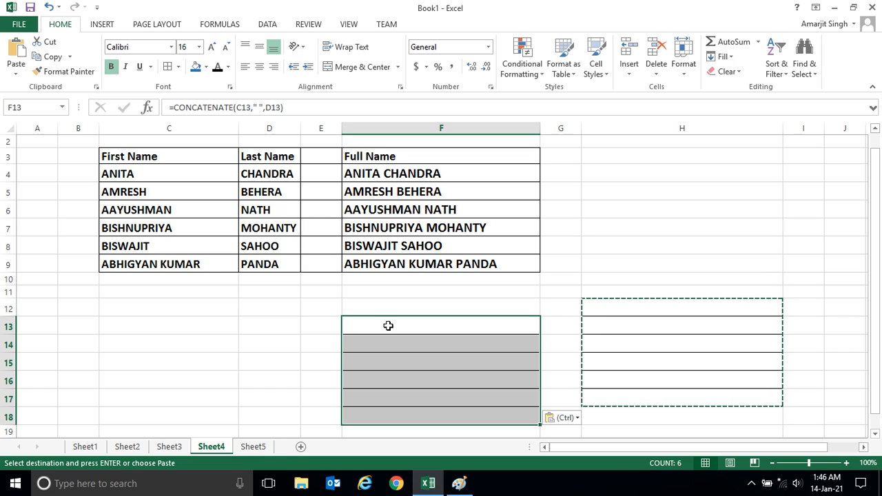
On Sheet5, copy the sum formula from cell F5 and paste it normally into cell L5.
left_click(267, 447)
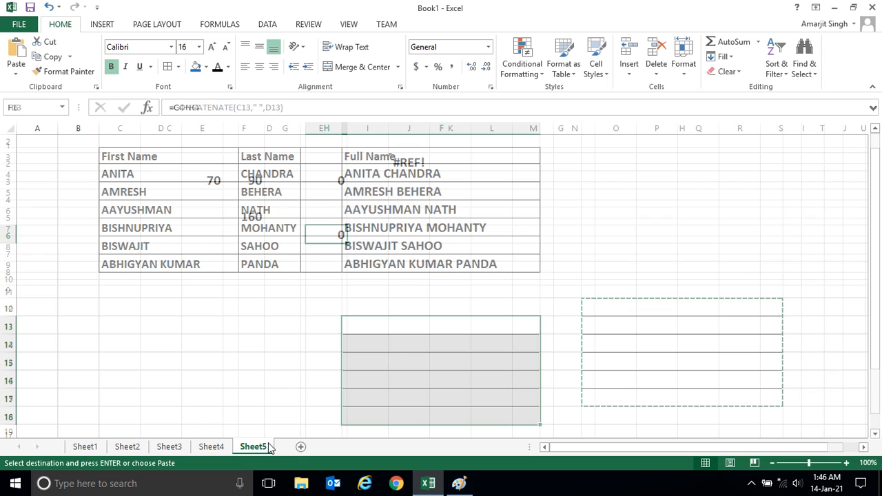
left_click(246, 218)
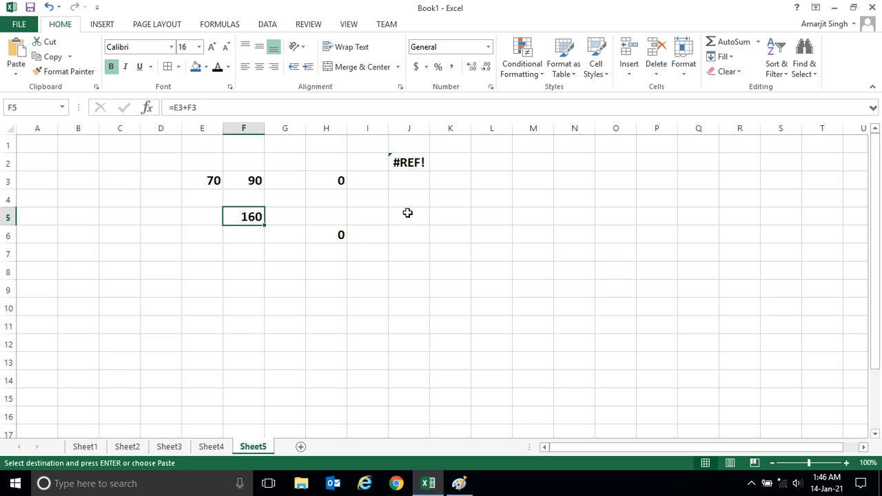
left_click(536, 220)
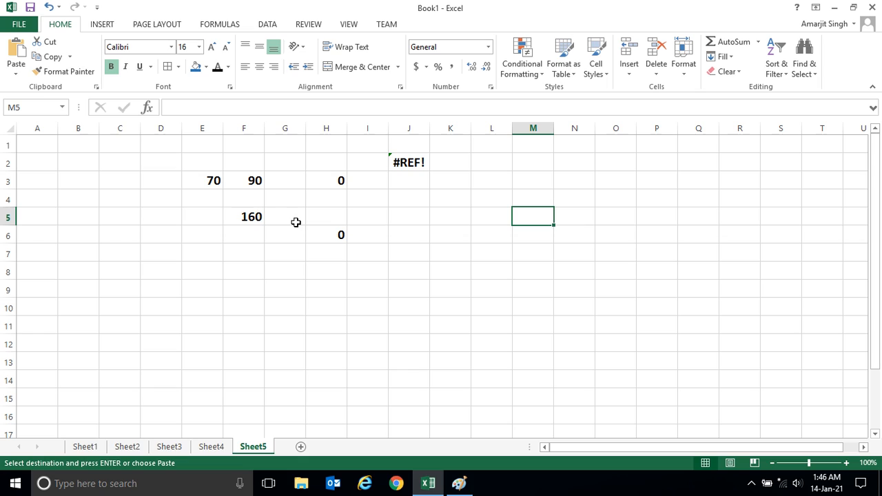
left_click(257, 218)
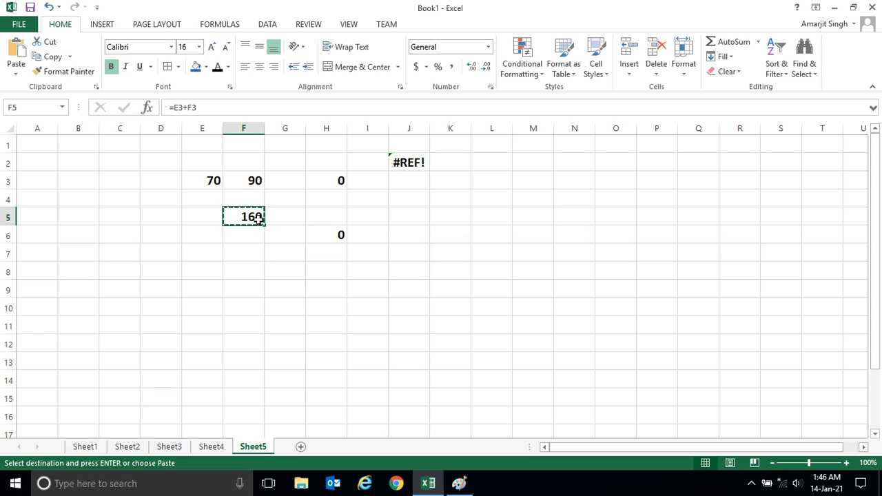
left_click(487, 216)
key("ctrl+v")
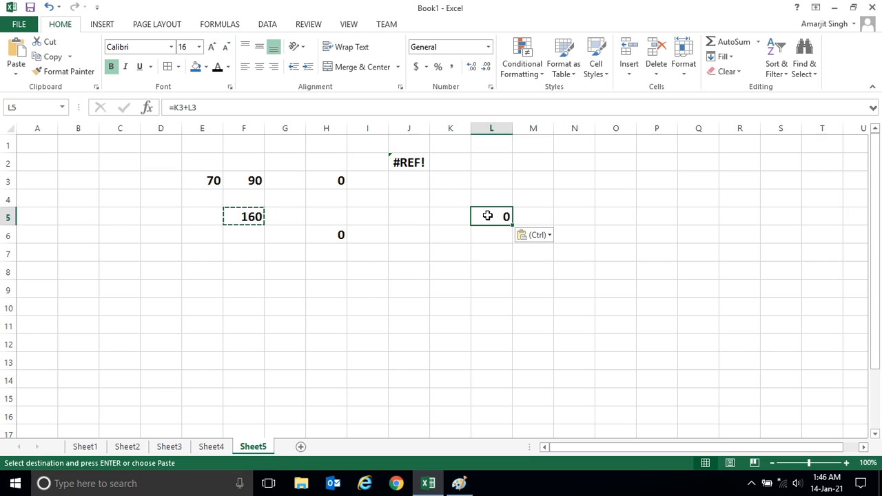
left_click(535, 215)
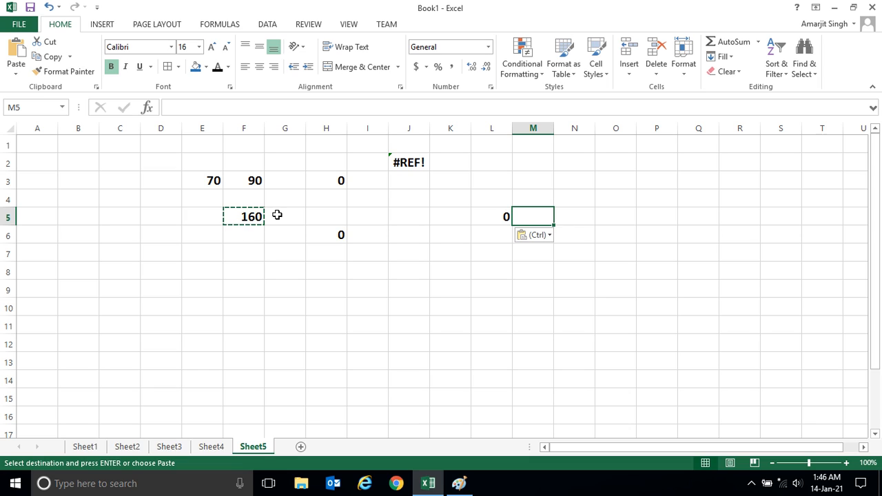
Paste the copied sum from cell F5 into cell N5 as values only.
left_click(250, 217)
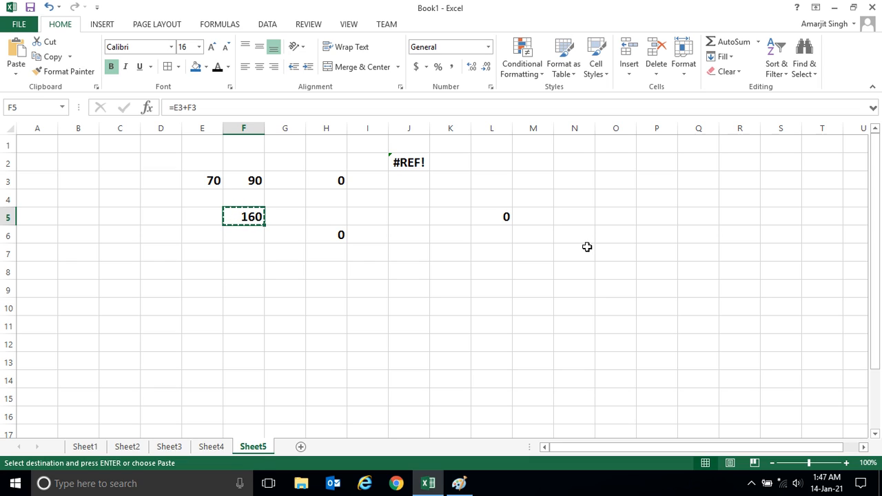
left_click(579, 214)
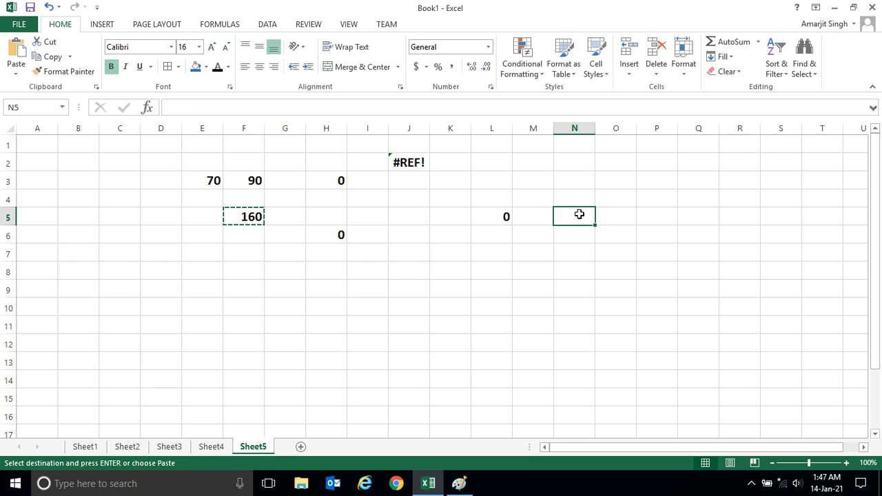
right_click(579, 215)
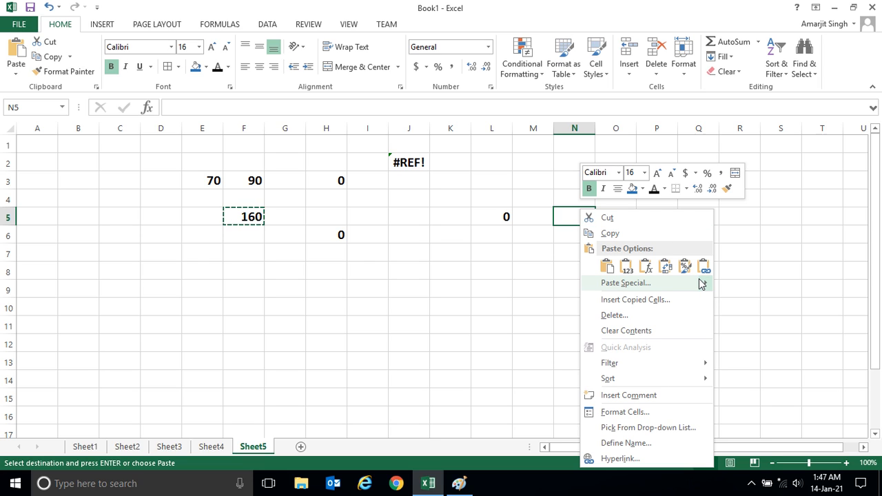
mouse_move(653, 290)
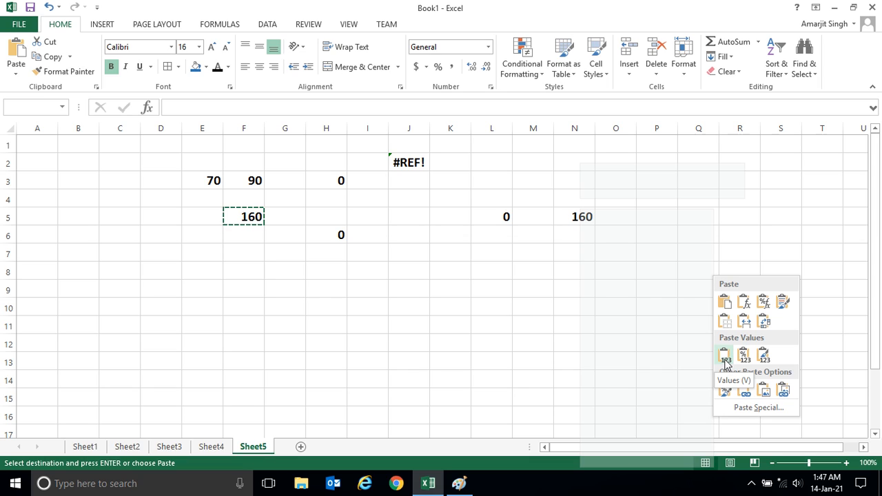
left_click(724, 356)
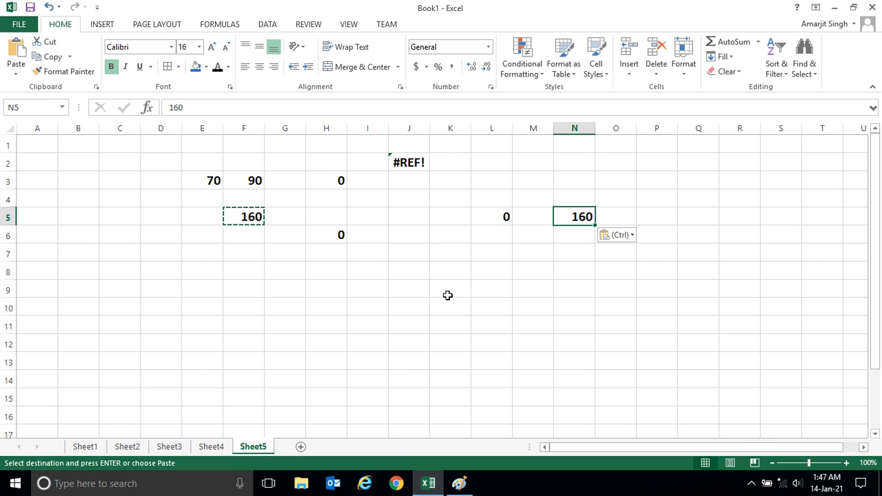
Apply a blue fill colour to the sum in cell F5.
left_click(248, 255)
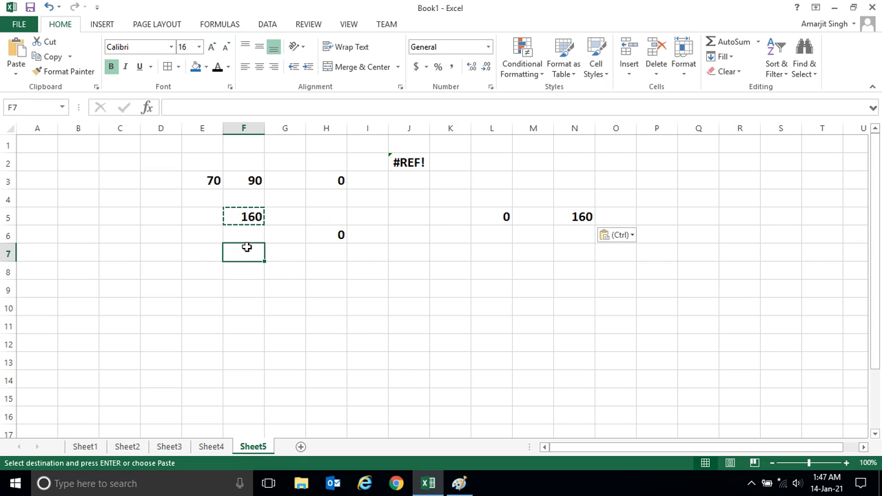
left_click(244, 216)
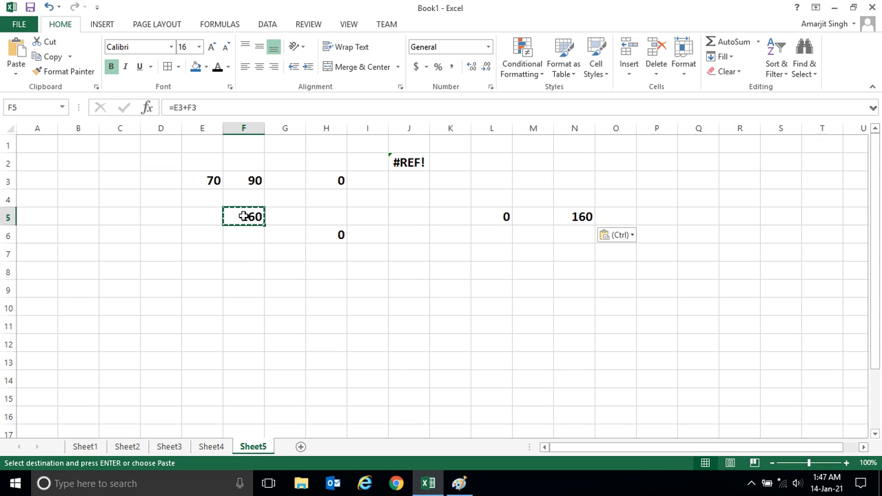
left_click(195, 66)
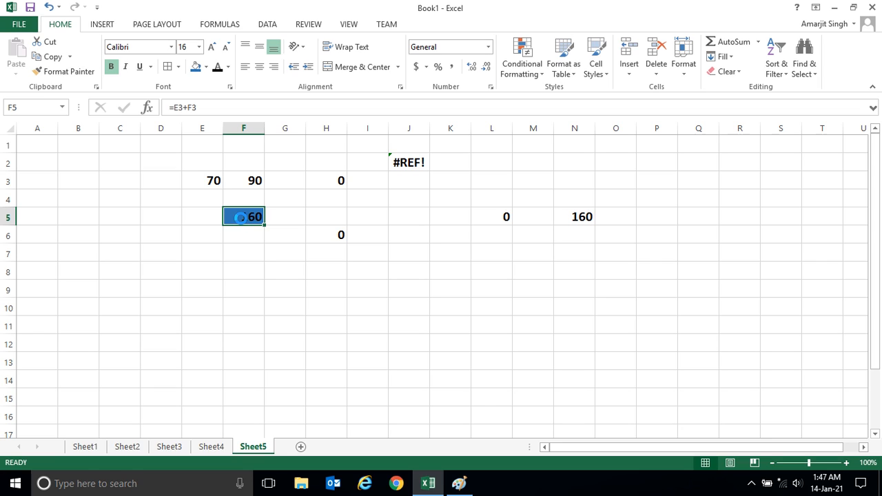
Copy the blue-filled cell F5 and paste it normally into cell N6.
key("ctrl+c")
left_click(577, 235)
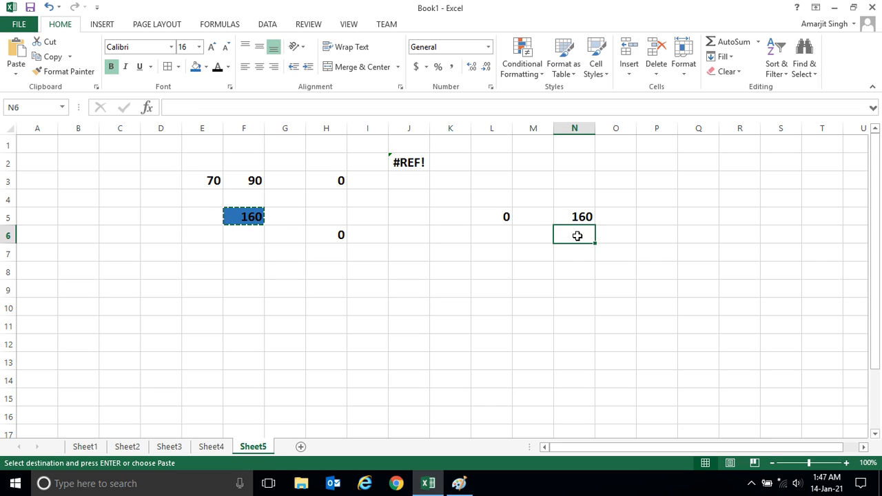
key("ctrl+v")
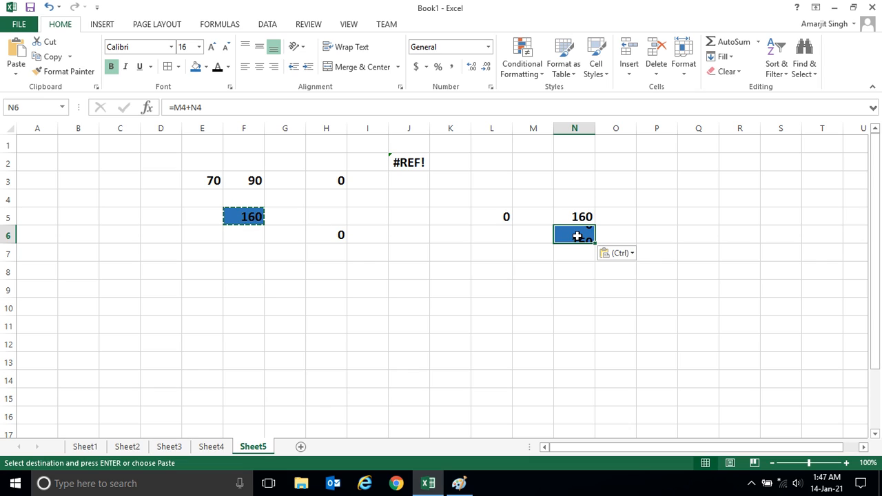
left_click(584, 309)
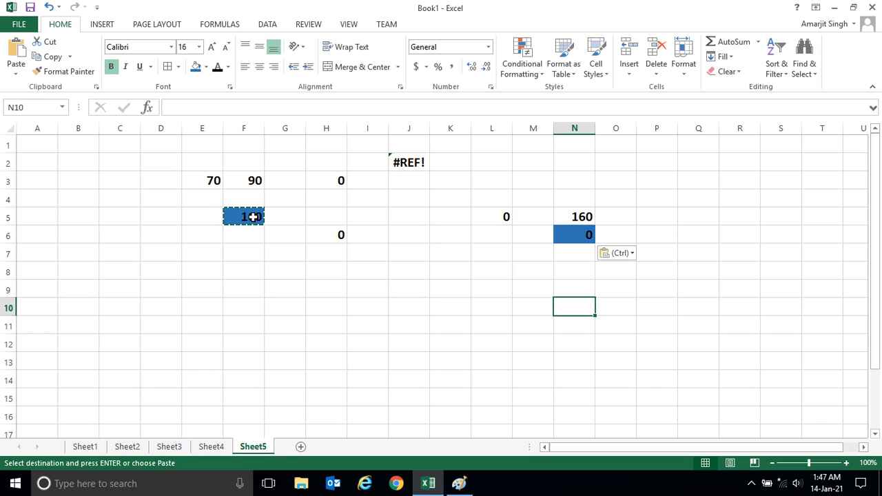
Paste the copied blue-filled sum from cell F5 into cell N8 as values only.
left_click(571, 274)
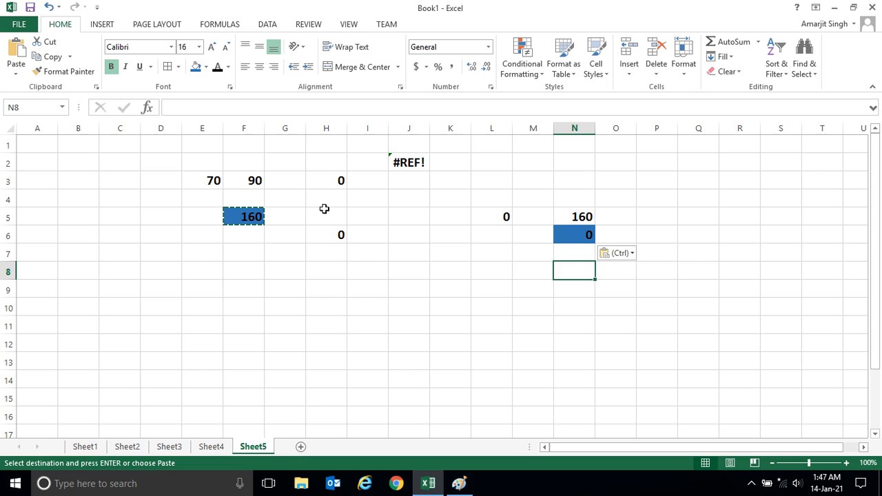
left_click(242, 217)
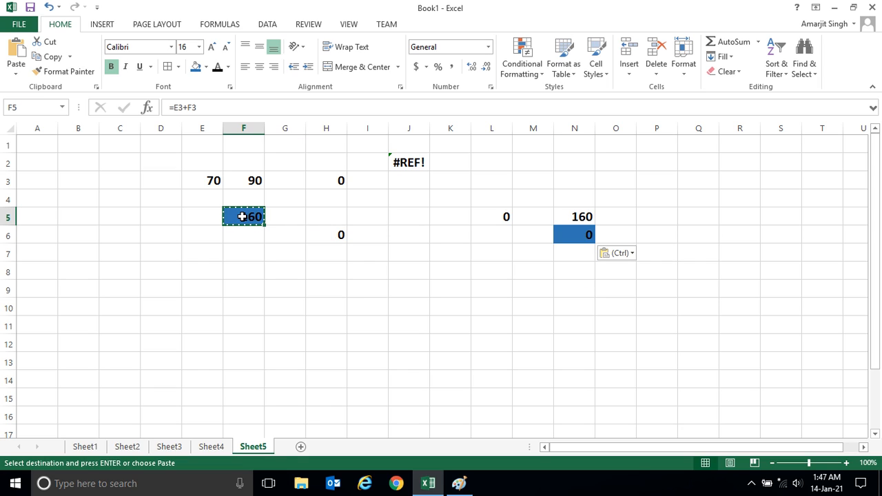
left_click(569, 264)
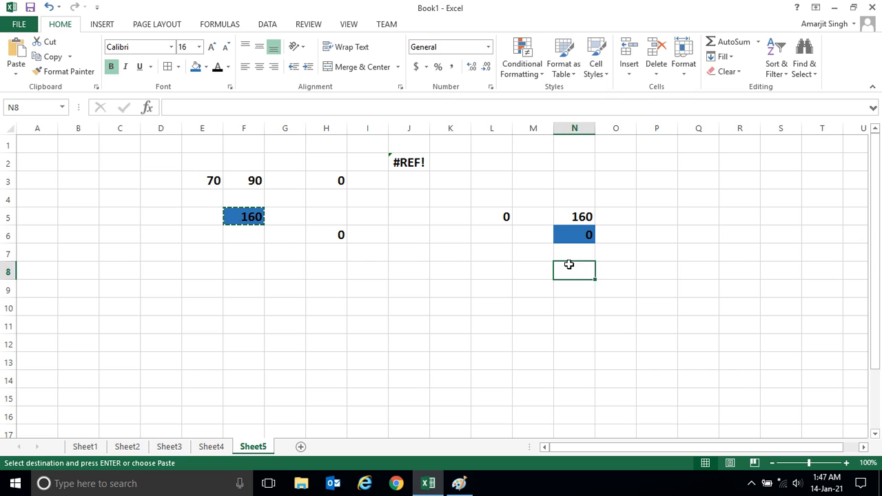
right_click(569, 265)
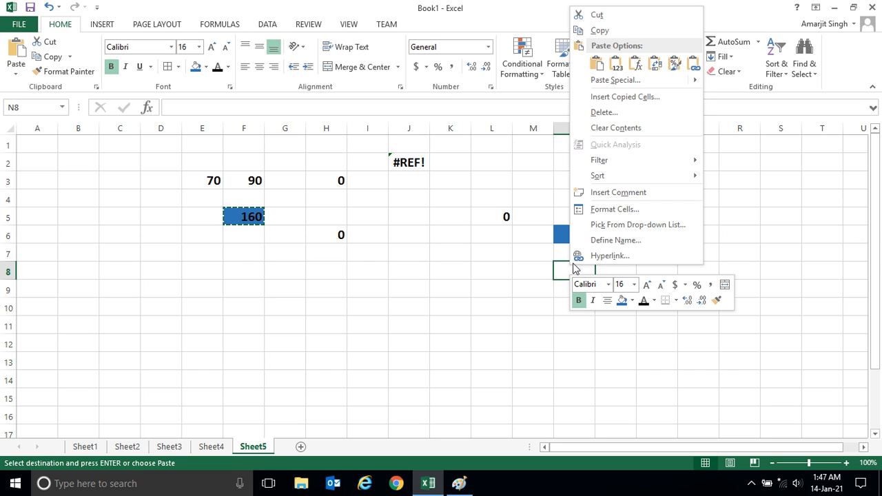
mouse_move(695, 84)
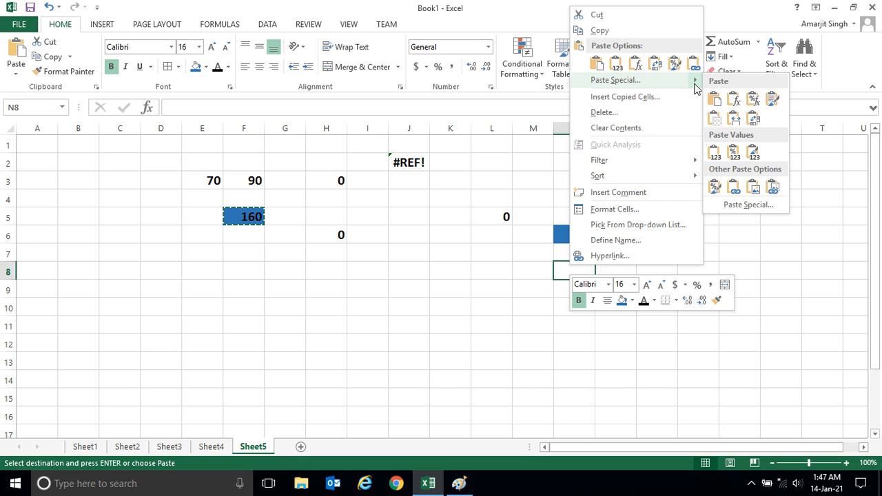
left_click(714, 155)
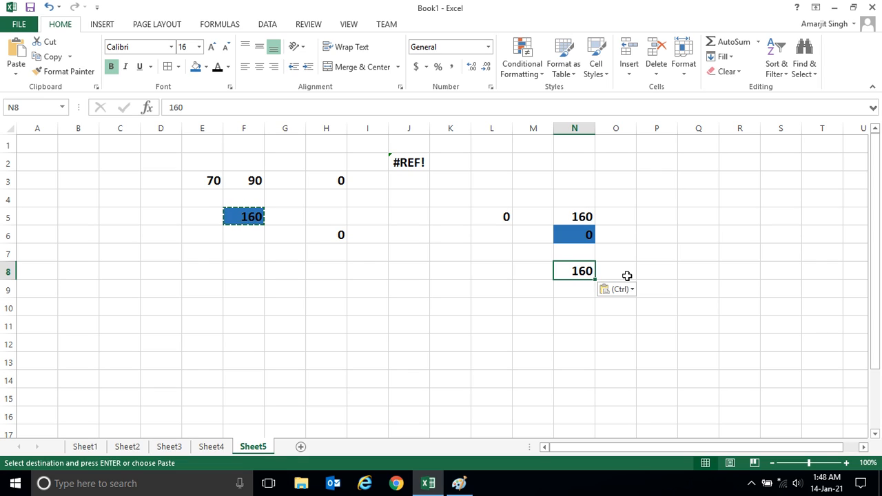
Paste the copied sum from cell F5 into cell O8 as values with the source formatting.
left_click(240, 219)
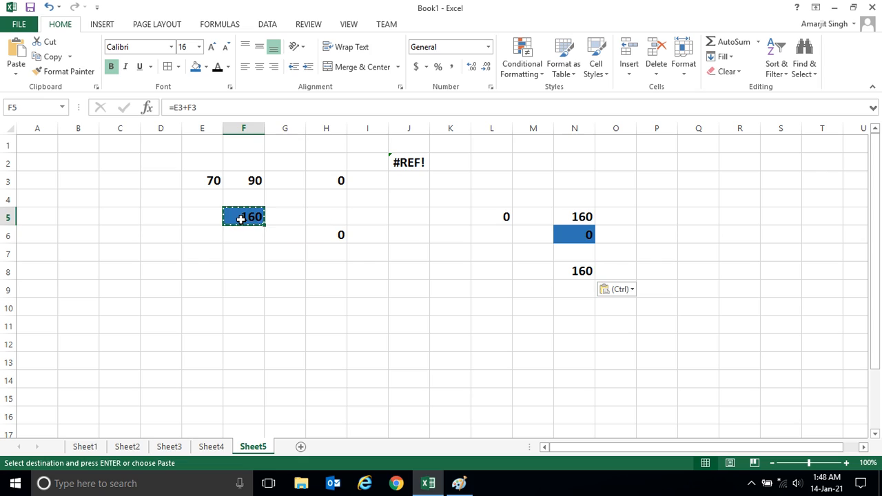
left_click(614, 270)
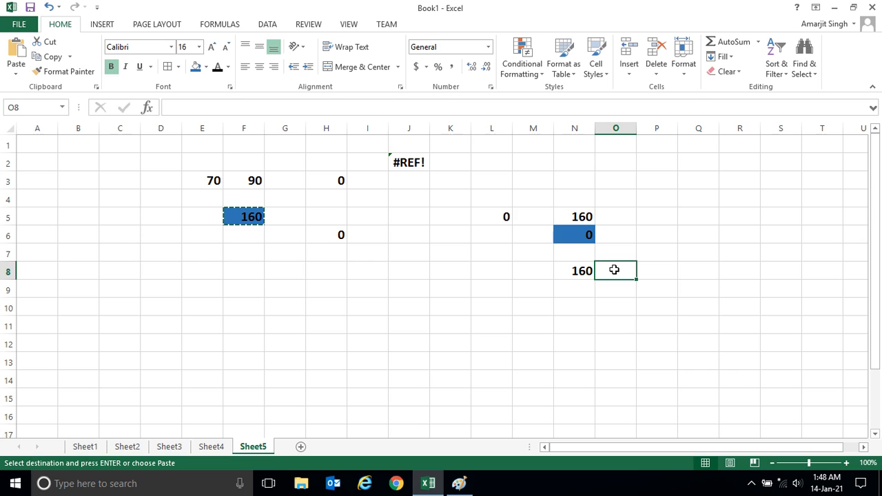
right_click(614, 270)
mouse_move(714, 85)
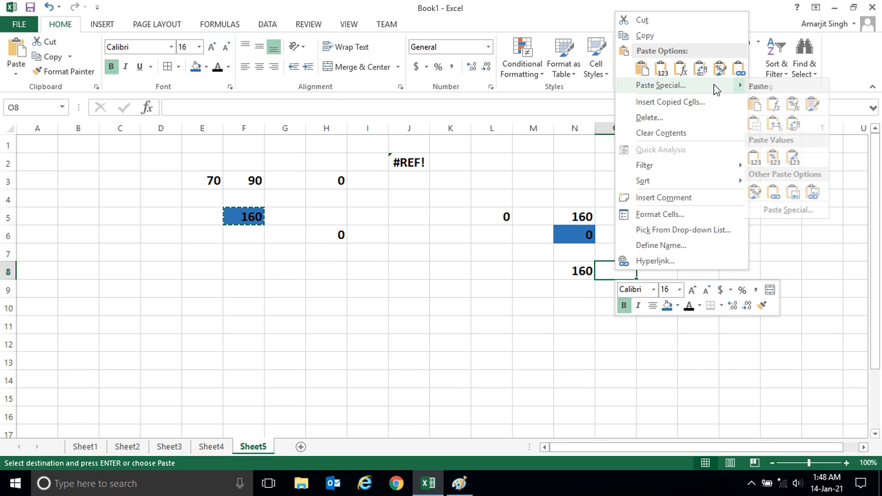
left_click(799, 163)
left_click(740, 254)
left_click(764, 255)
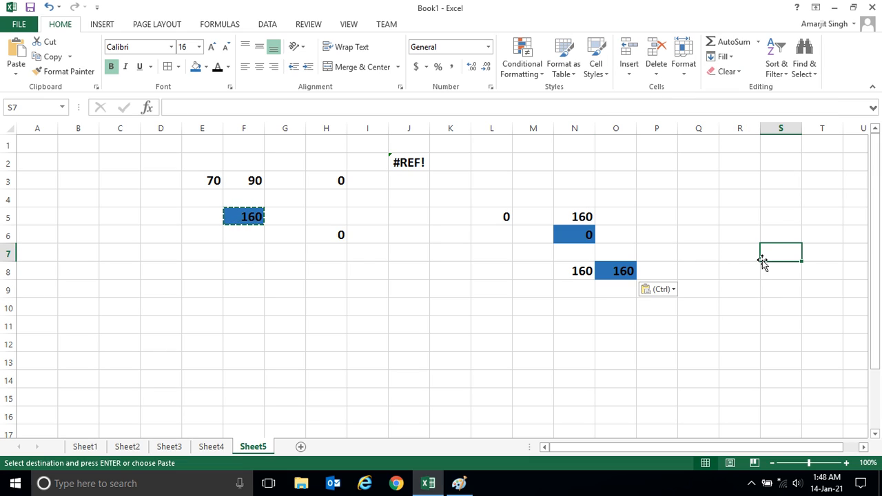
Compare the contents of the pasted cells N8 and O8 with the original formula in cell F5.
left_click(569, 270)
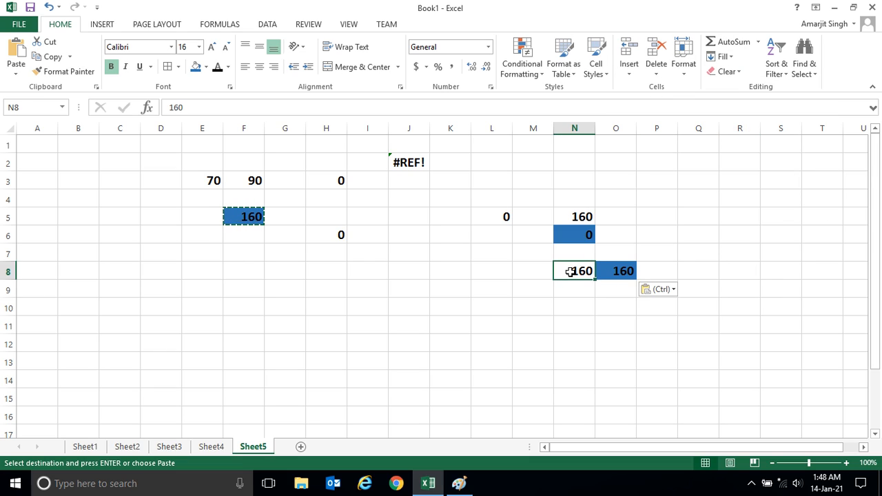
left_click(248, 217)
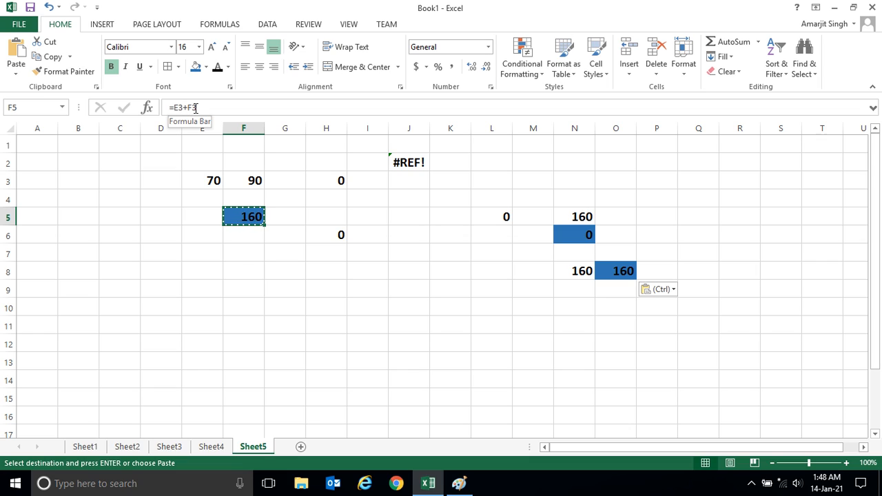
left_click(613, 271)
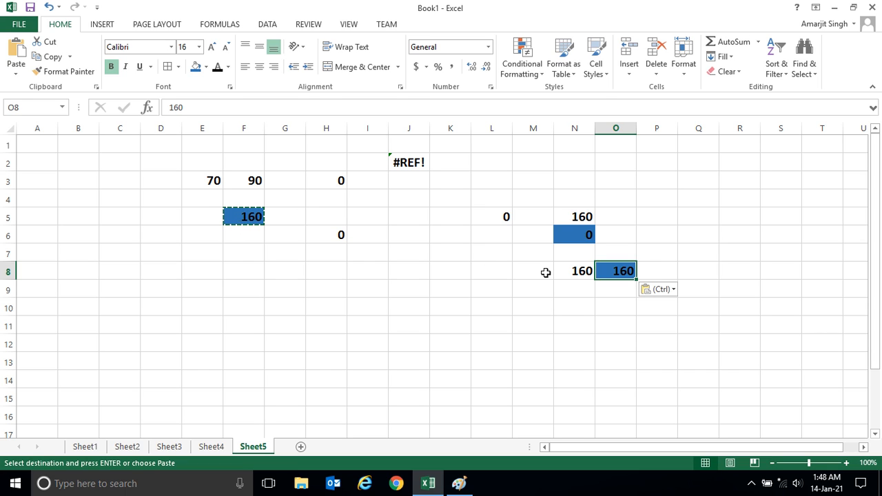
left_click(580, 272)
left_click(608, 274)
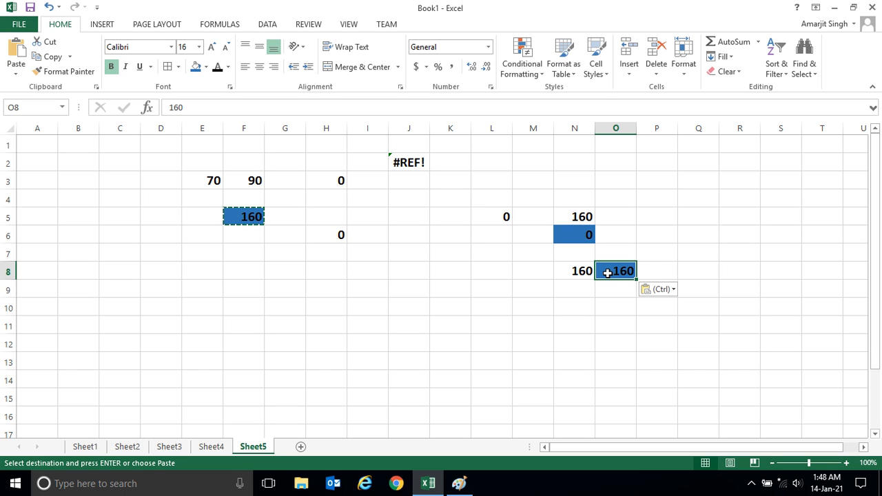